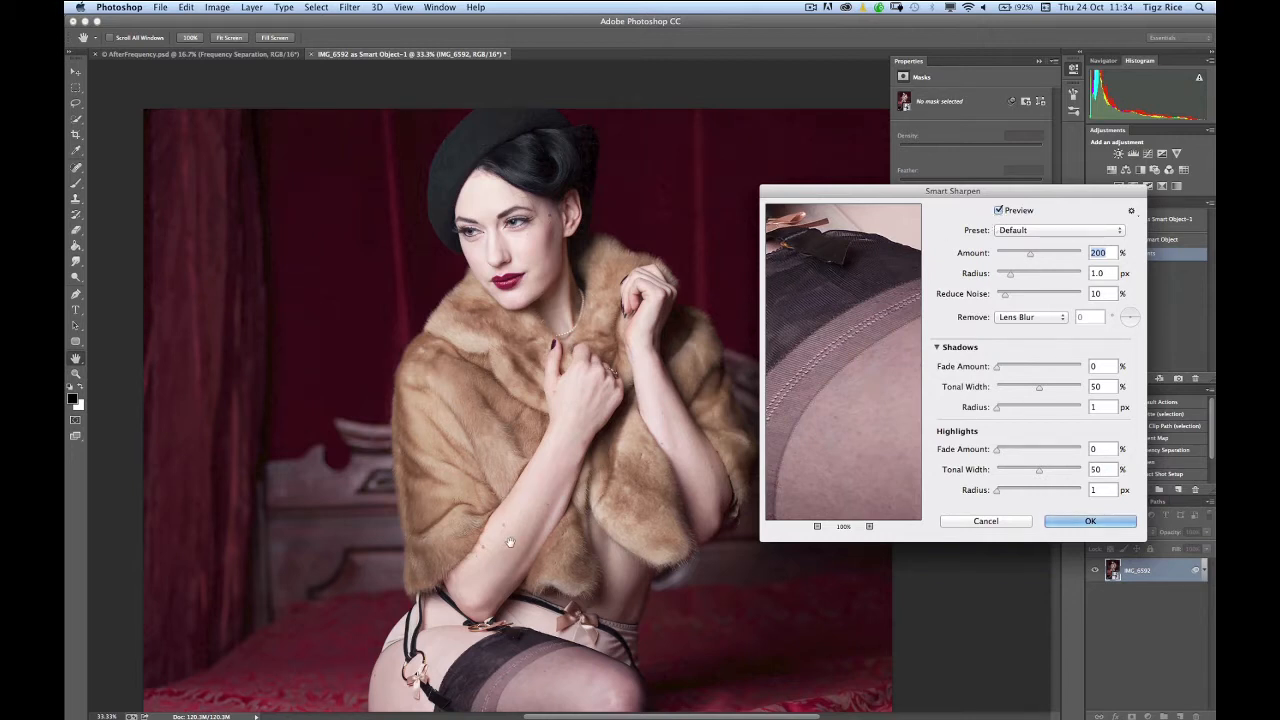
# Step: Apply Smart Sharpen with Amount 200%, Radius 1.0 px, Reduce Noise 10% and Remove set to Lens Blur
pyautogui.scroll(-5, 510, 542)
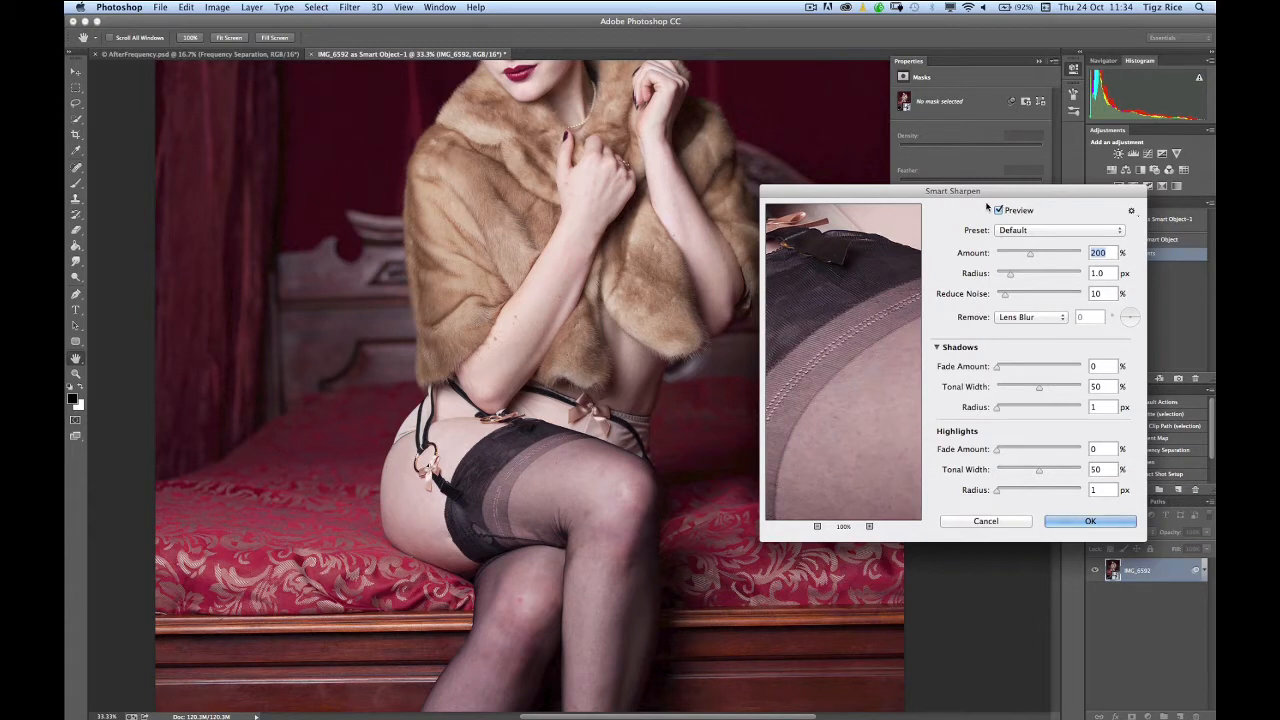
pyautogui.click(1009, 317)
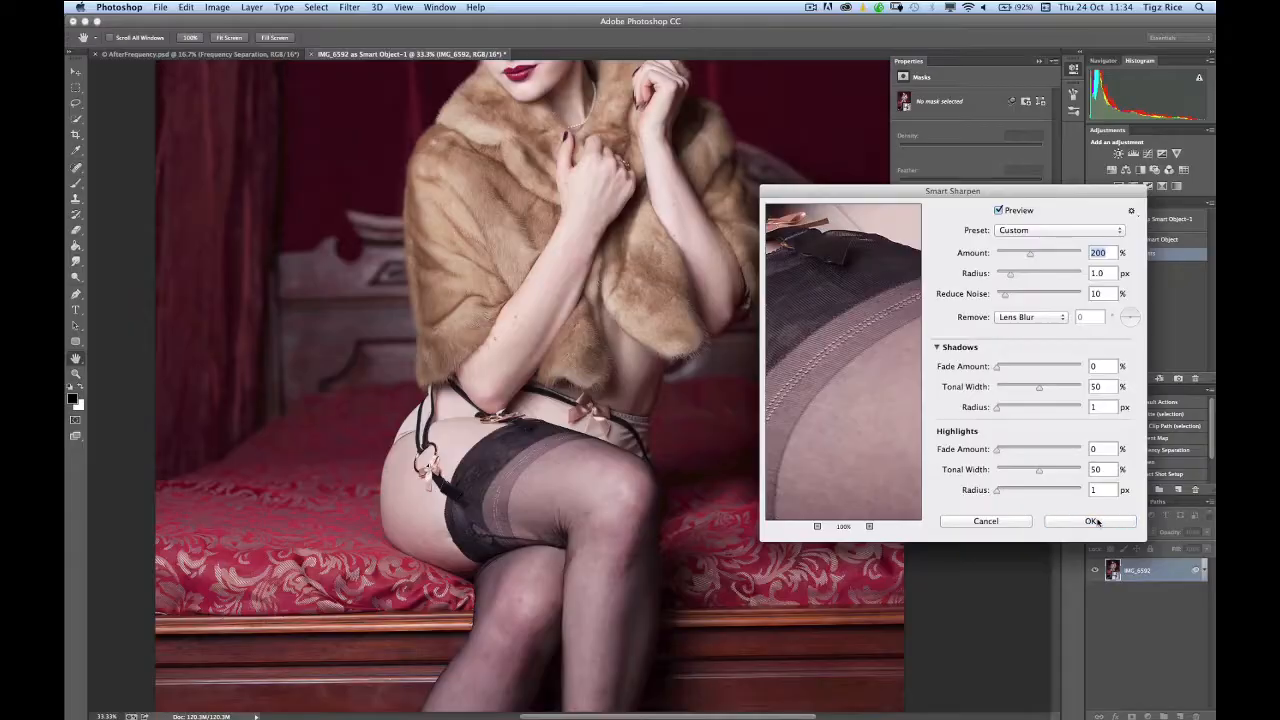
pyautogui.click(1093, 521)
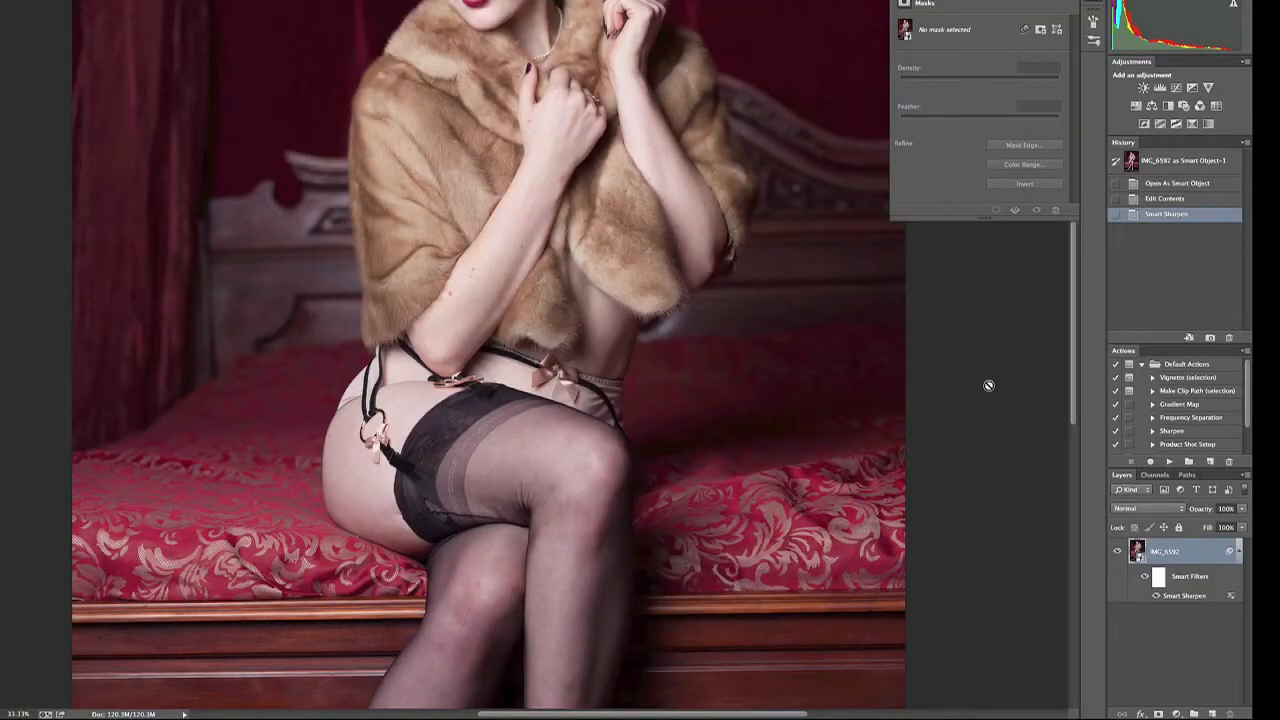
# Step: Toggle the smart filters off and on to compare the image with and without sharpening
pyautogui.click(1145, 580)
pyautogui.click(1145, 580)
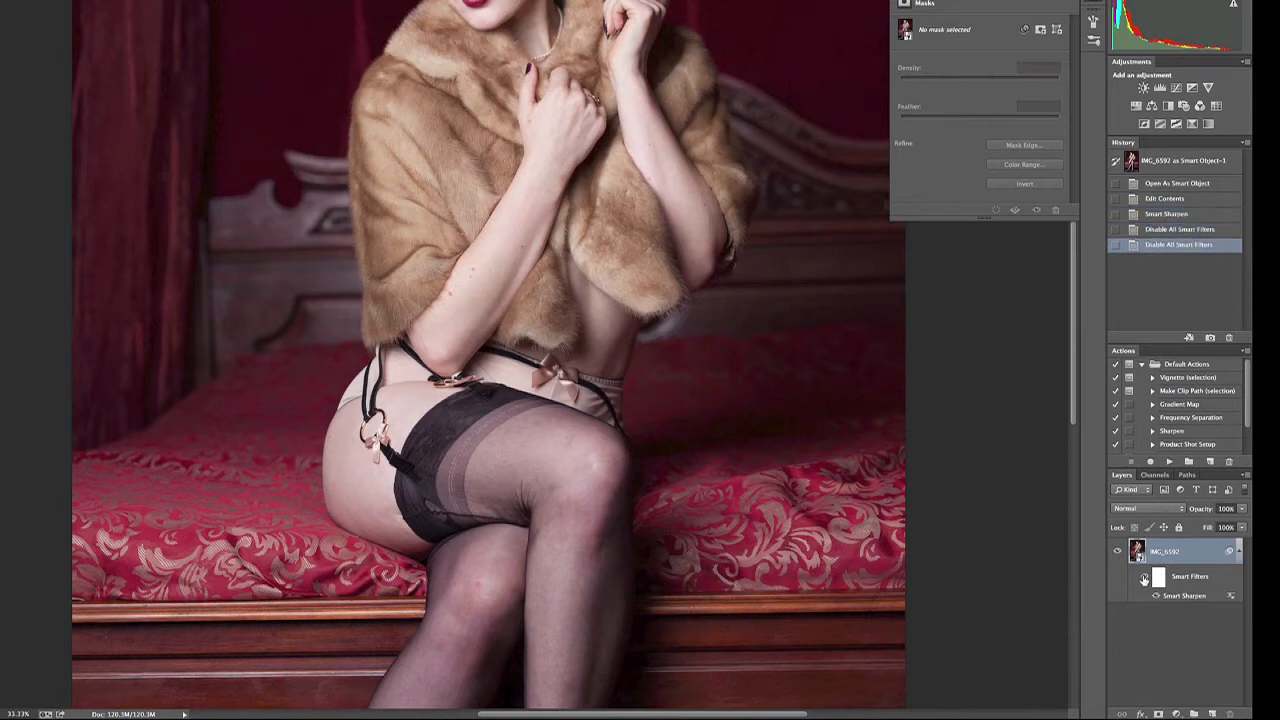
pyautogui.click(1145, 580)
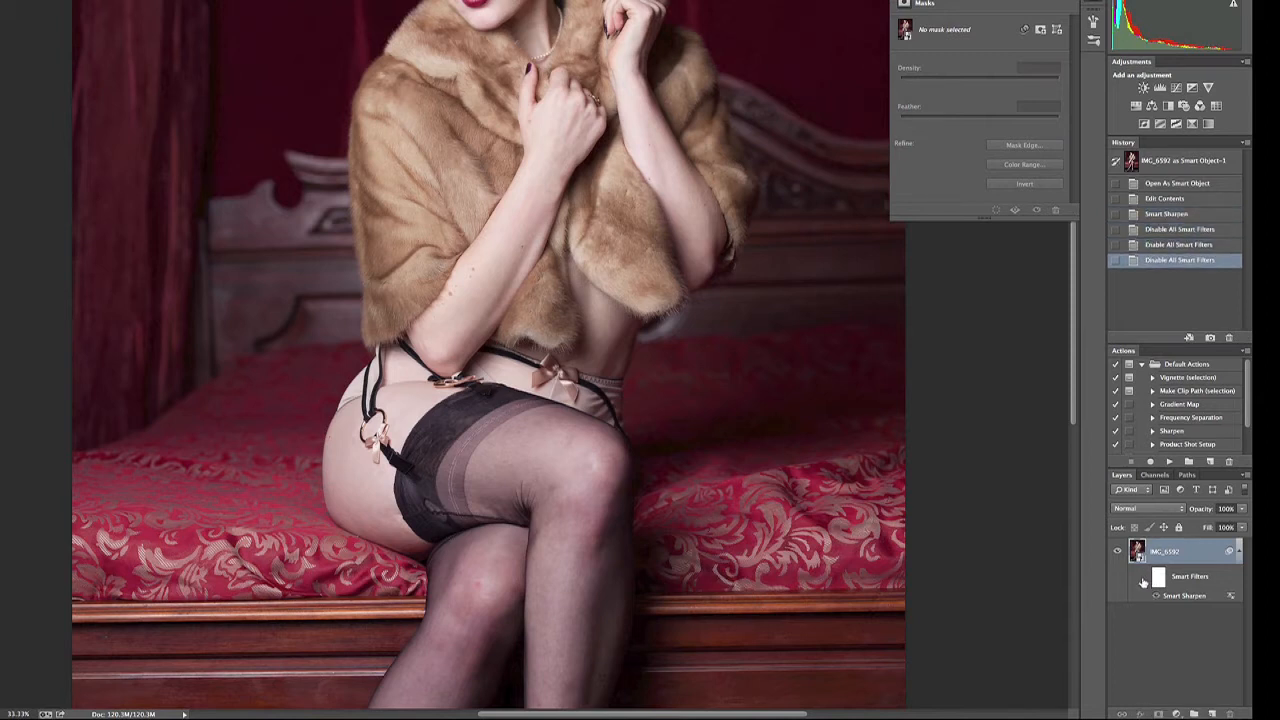
pyautogui.click(1145, 580)
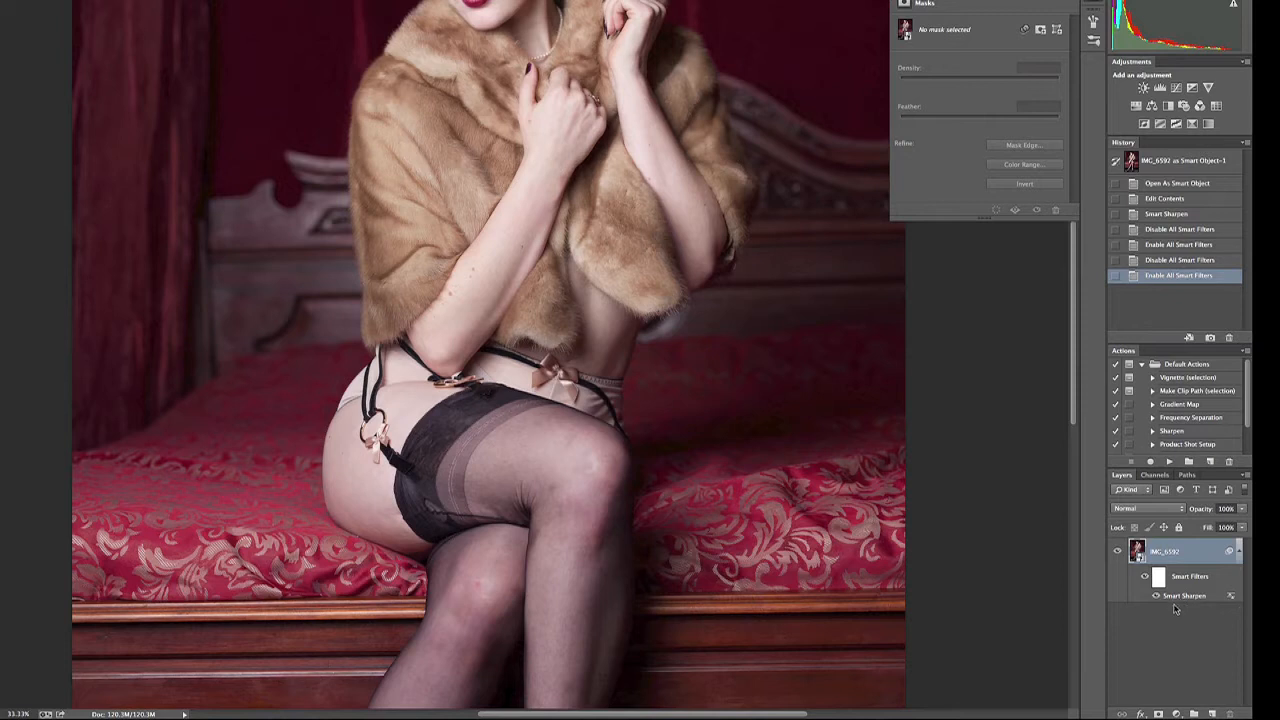
# Step: Reopen the Smart Sharpen smart filter, raise its Amount in 10% increments, and apply the change
pyautogui.doubleClick(1178, 597)
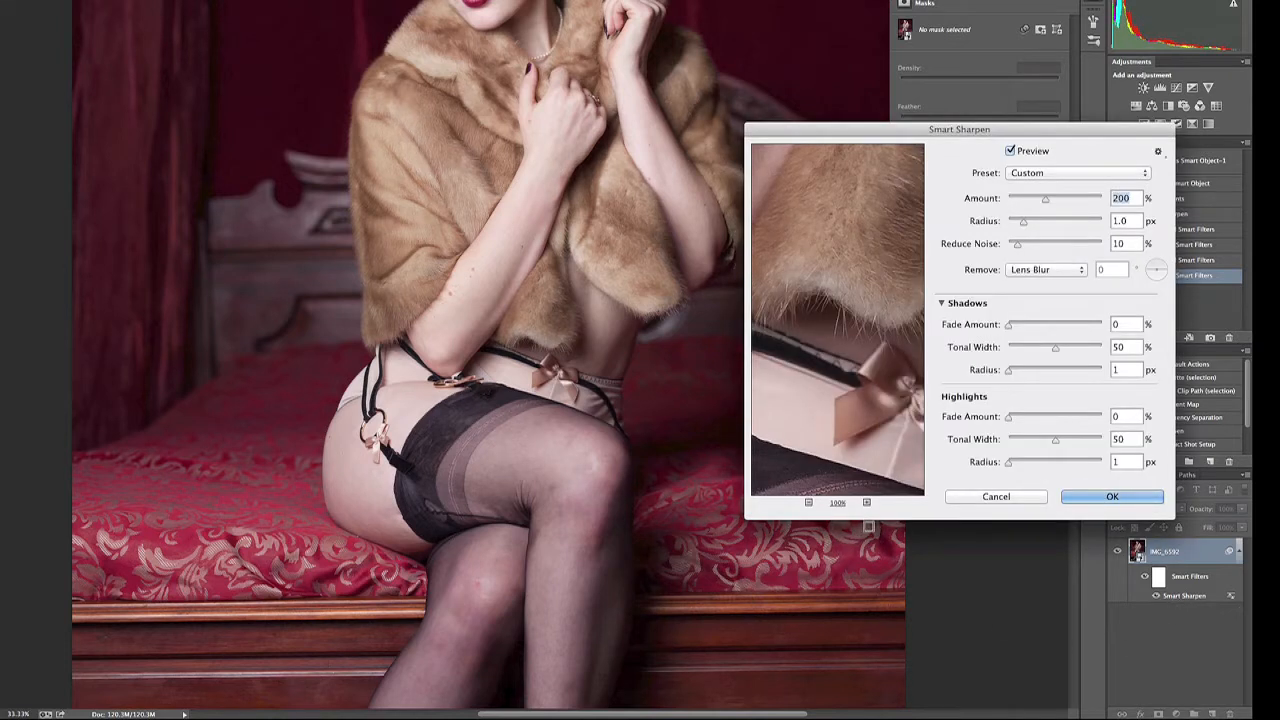
pyautogui.click(1130, 203)
pyautogui.hotkey('shift', 'Up')
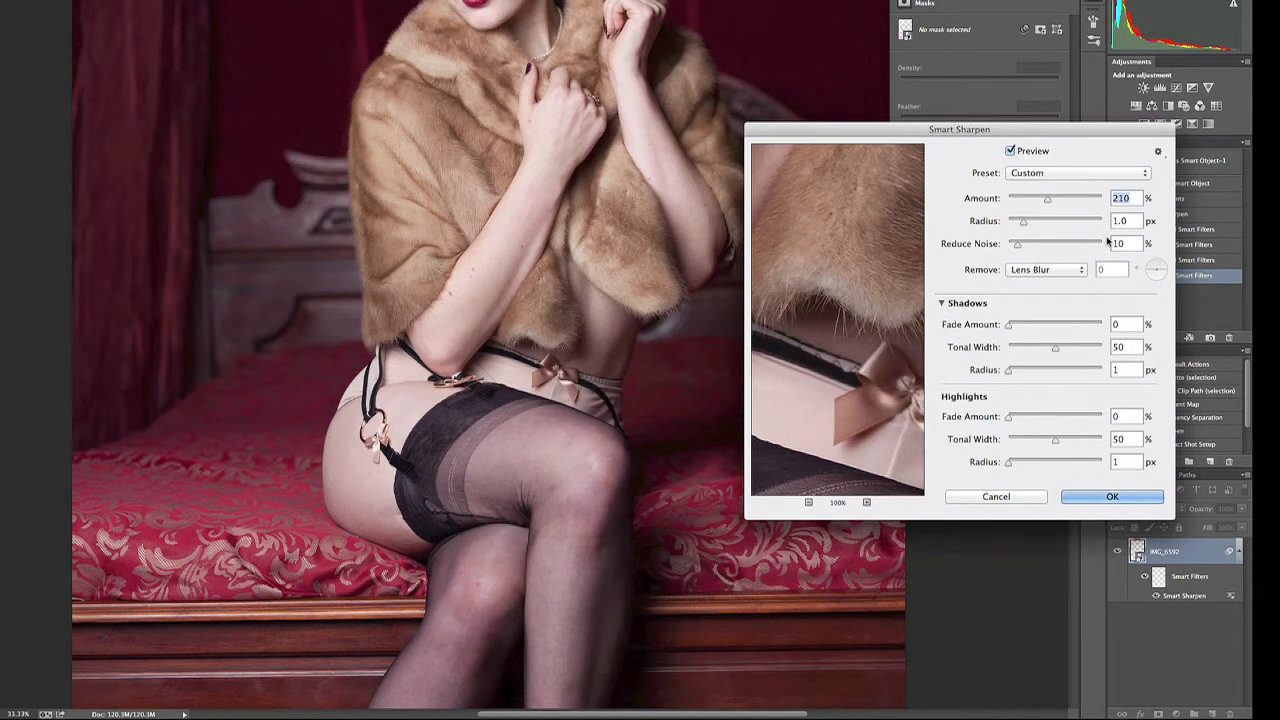
pyautogui.hotkey('shift', 'Up')
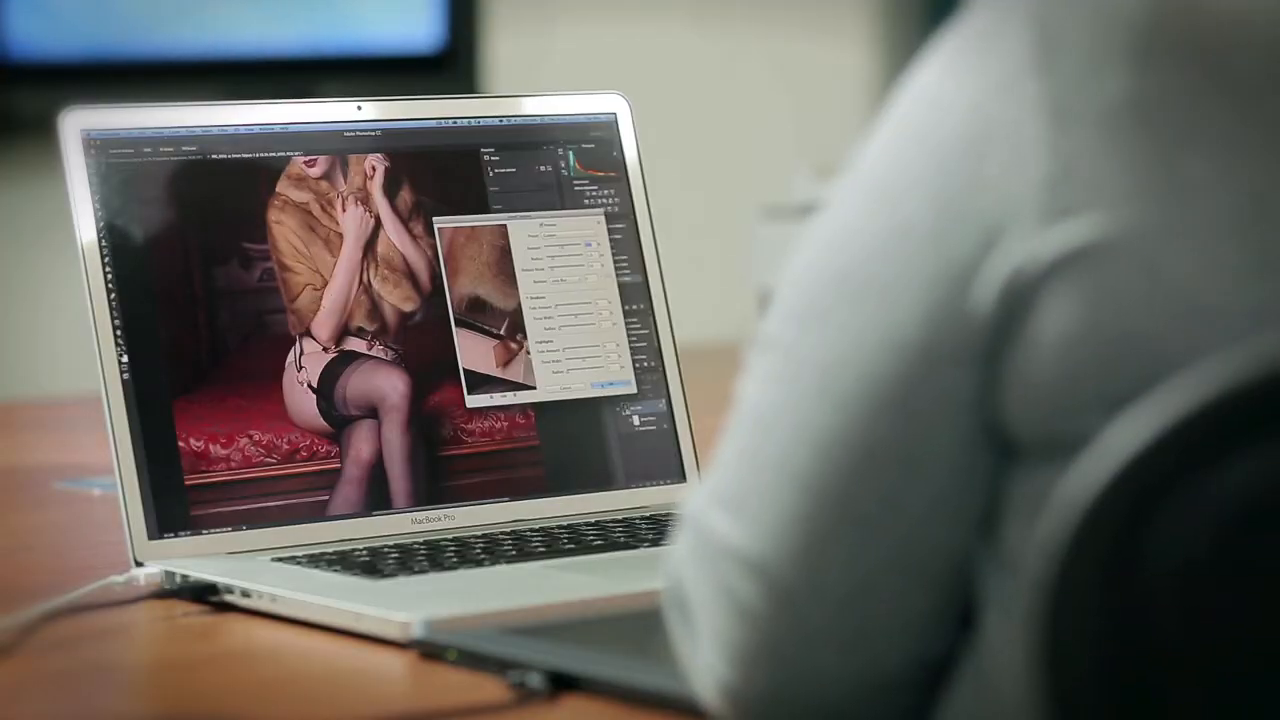
pyautogui.click(606, 386)
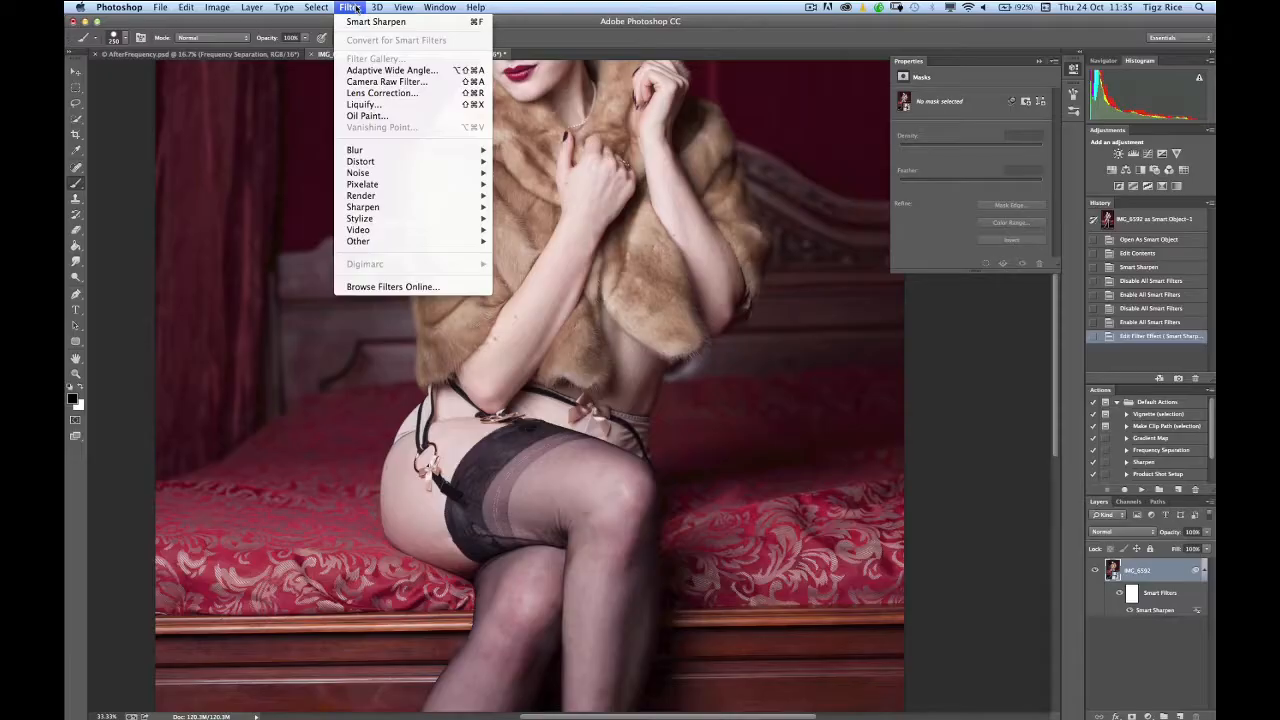
# Step: Apply Liquify to the smart object, pushing in the model's outer hip with a brush of size 400 and pressure 100
pyautogui.click(364, 104)
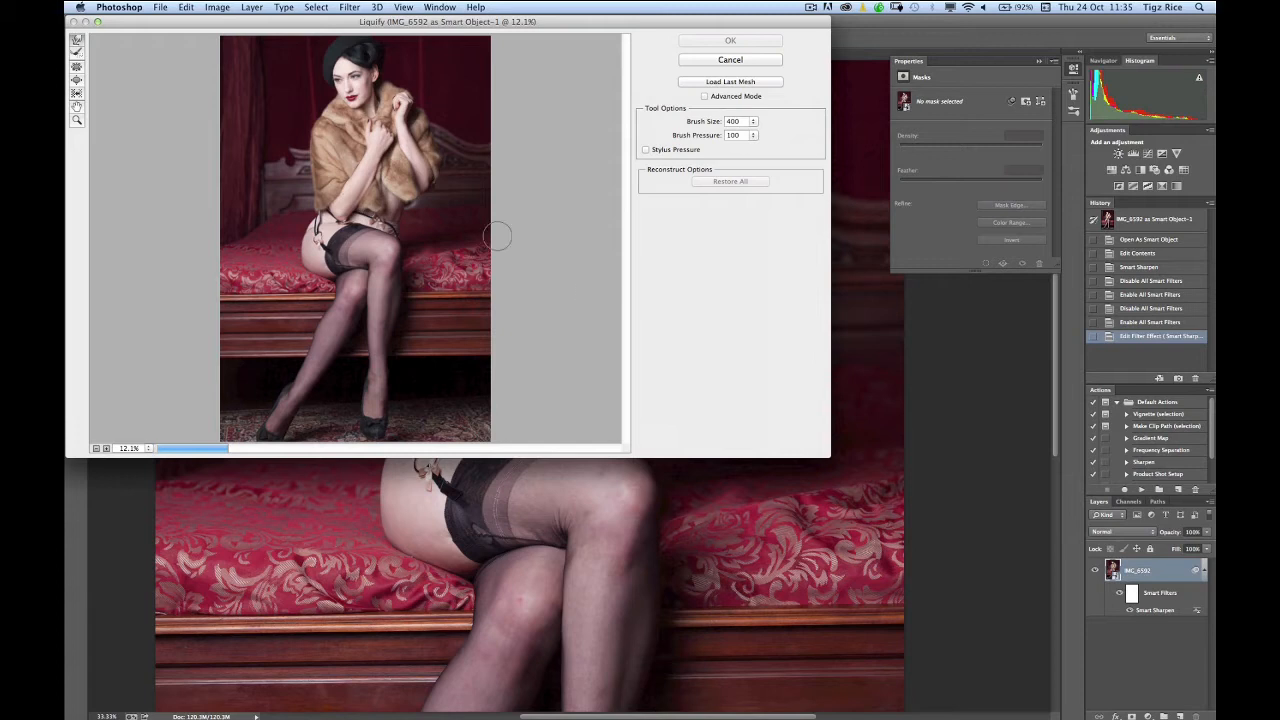
pyautogui.click(97, 21)
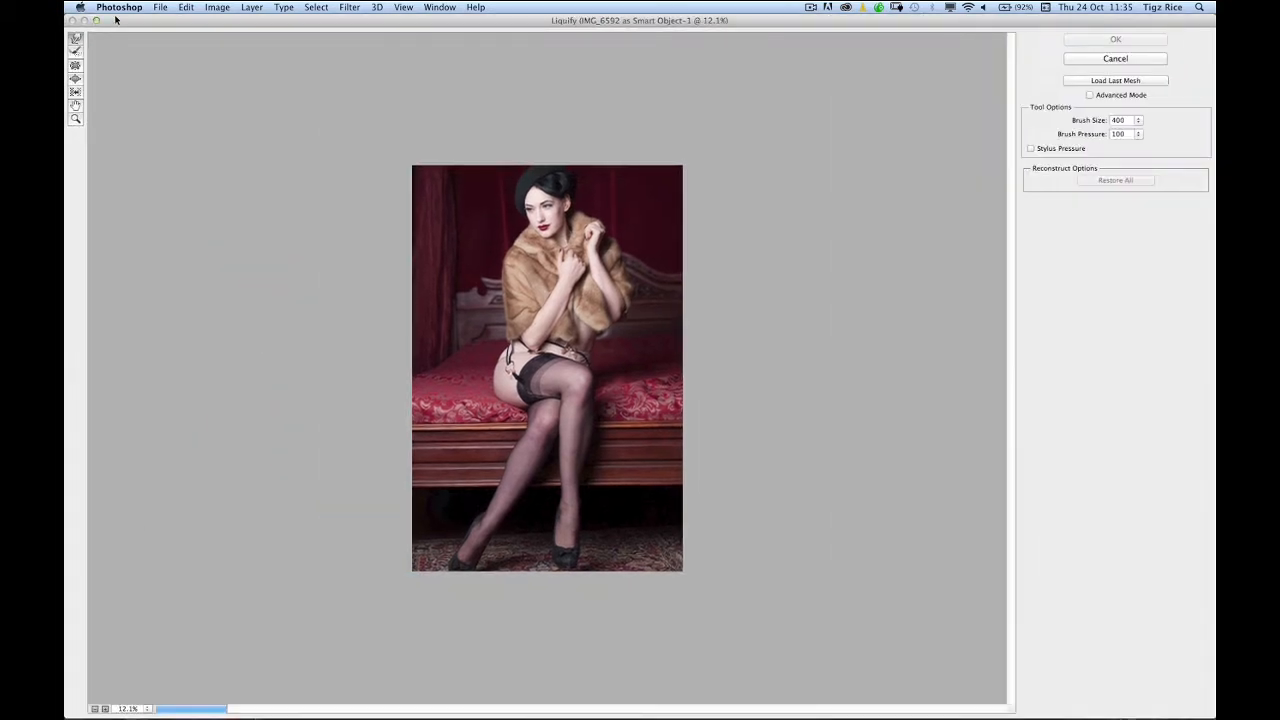
pyautogui.keyDown('super'); pyautogui.click(465, 215); pyautogui.keyUp('super')
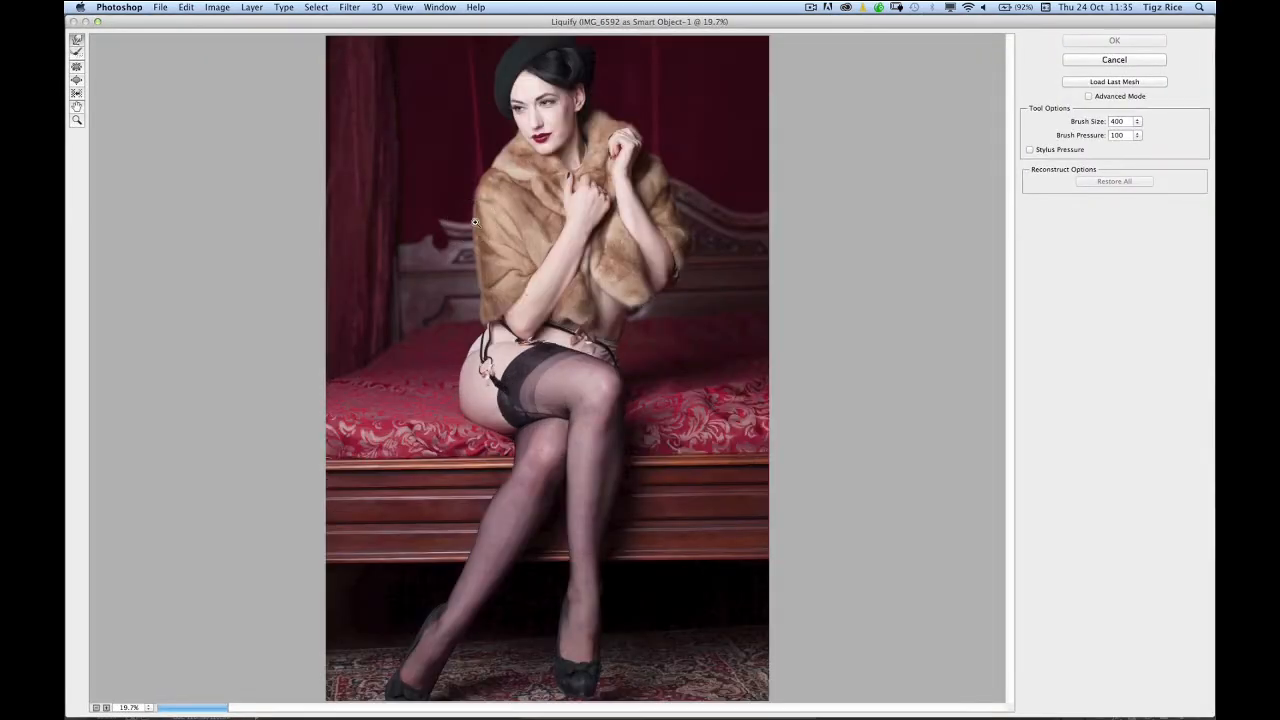
pyautogui.press('super+plus')
pyautogui.press('super+minus')
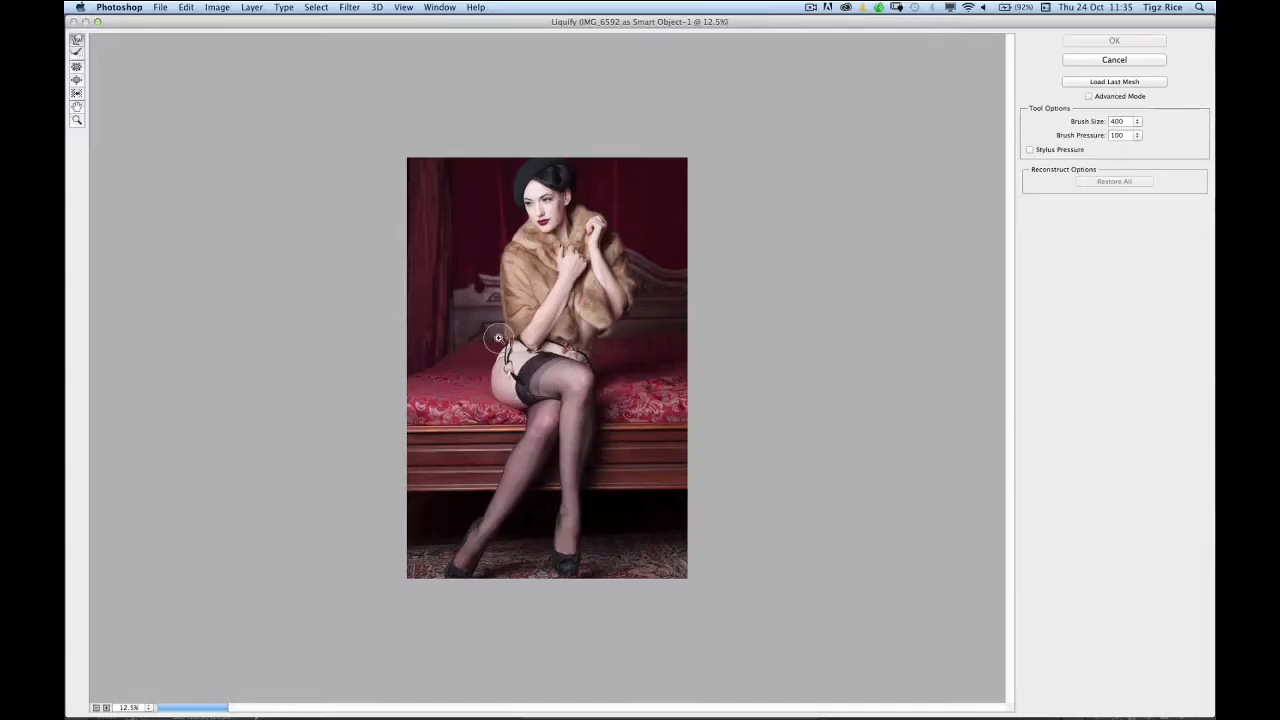
pyautogui.press('super+plus')
pyautogui.press('super+plus')
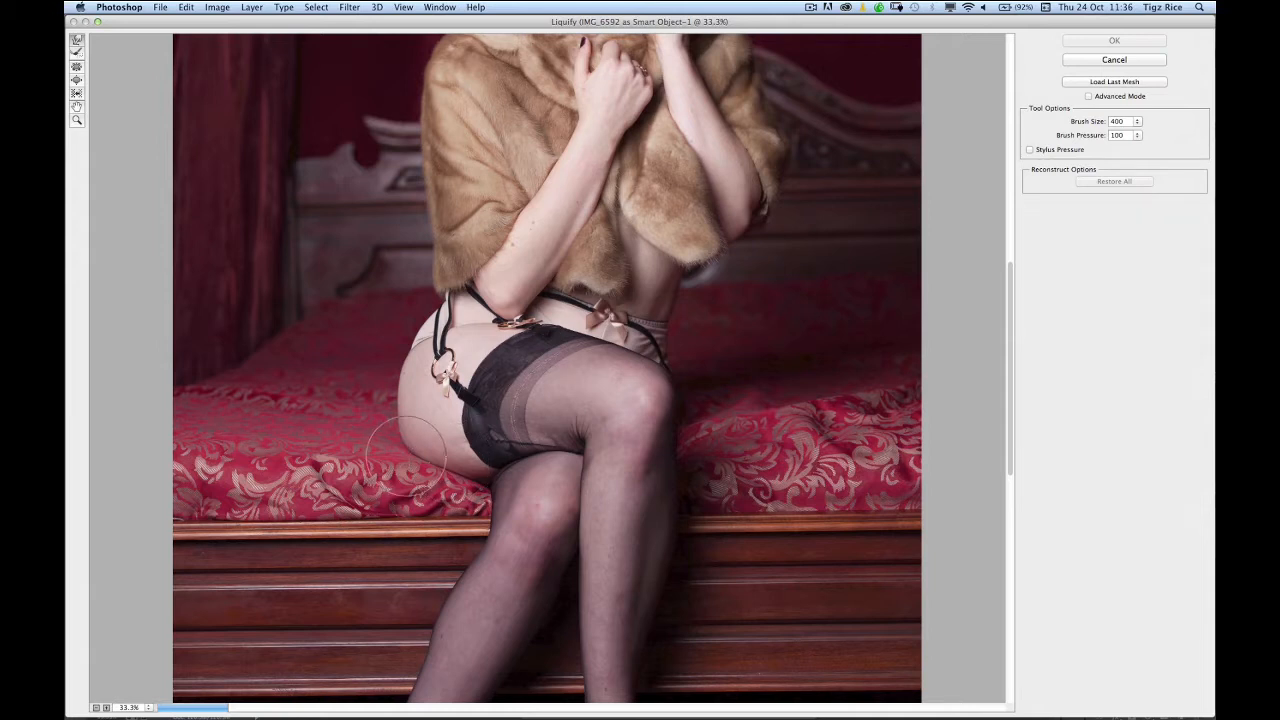
pyautogui.moveTo(413, 448); pyautogui.dragTo(428, 462)
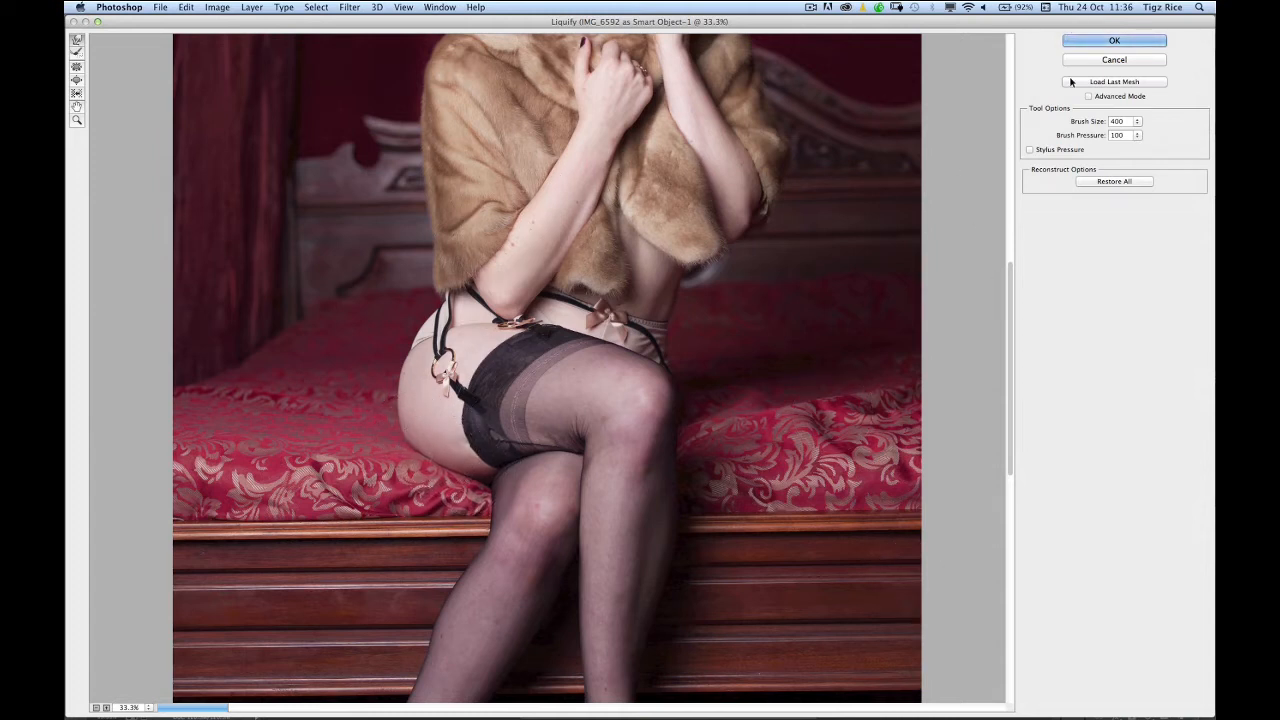
pyautogui.moveTo(628, 284)
pyautogui.mouseDown()
pyautogui.moveTo(580, 385)
pyautogui.moveTo(588, 530)
pyautogui.mouseUp()
pyautogui.click(1104, 40)
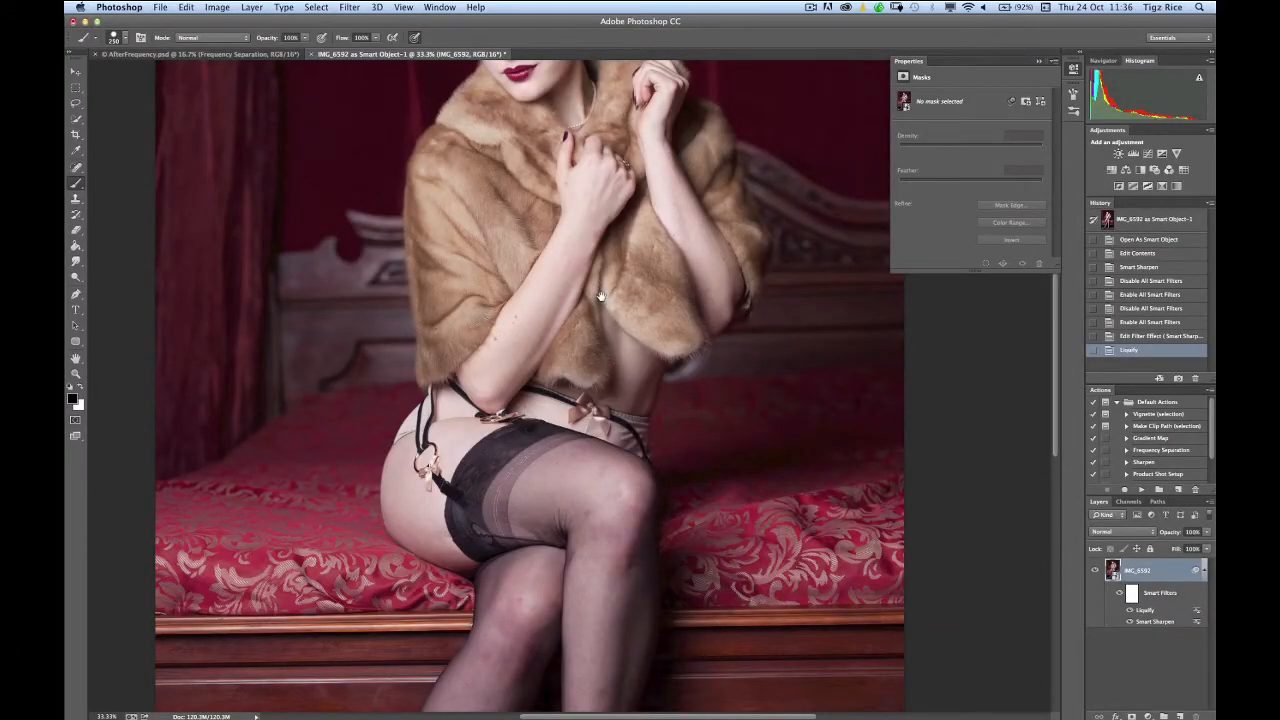
# Step: Add a new blank layer above the IMG_6592 smart object and activate the Spot Healing Brush
pyautogui.scroll(-3, 601, 296)
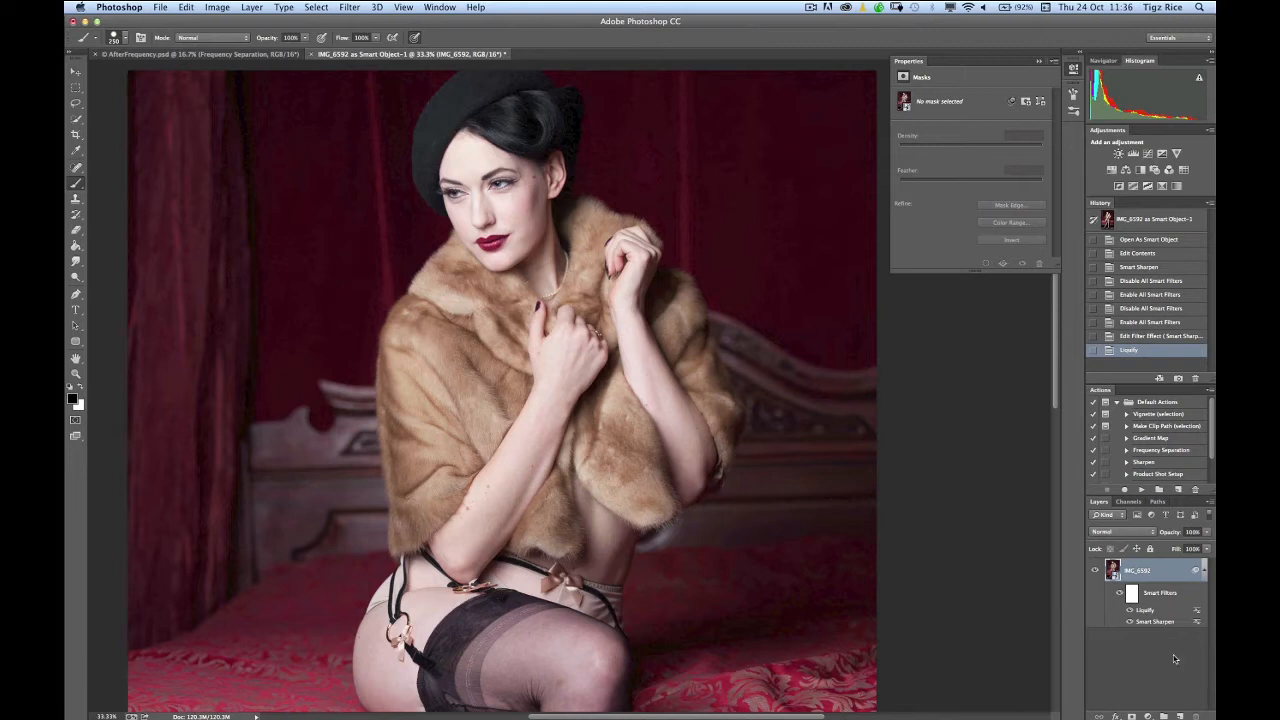
pyautogui.click(1179, 716)
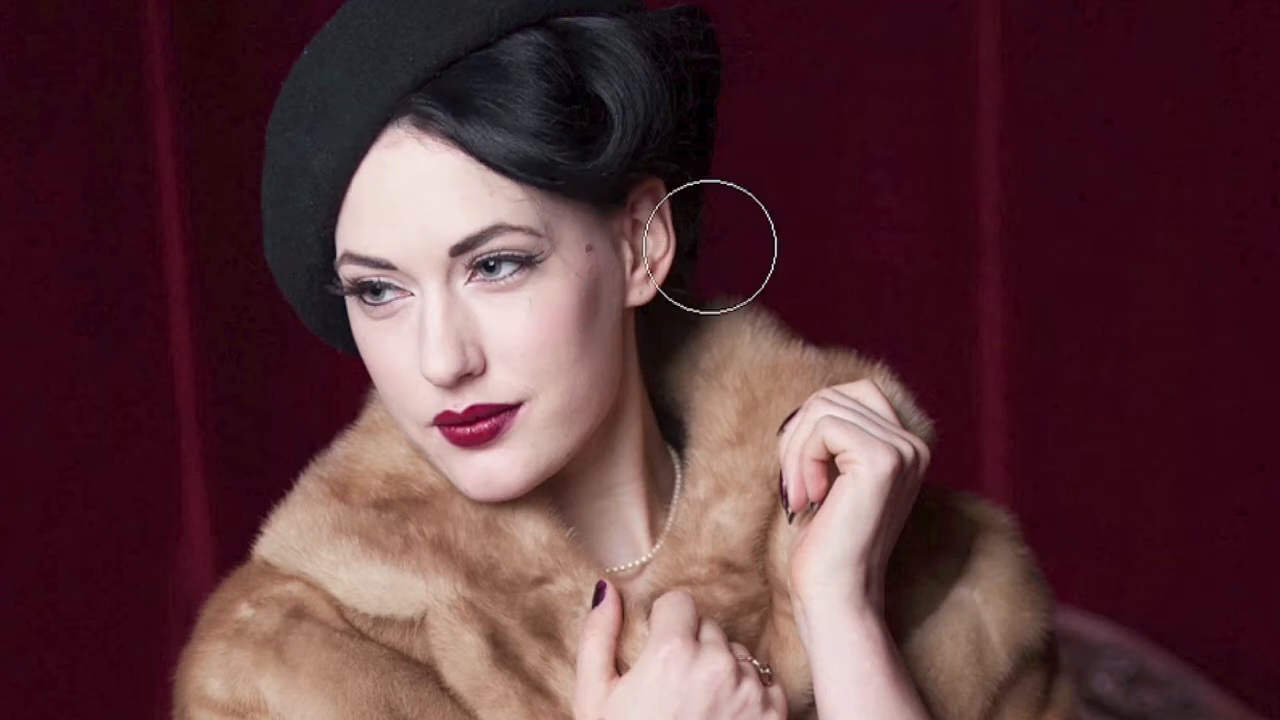
pyautogui.press('v')
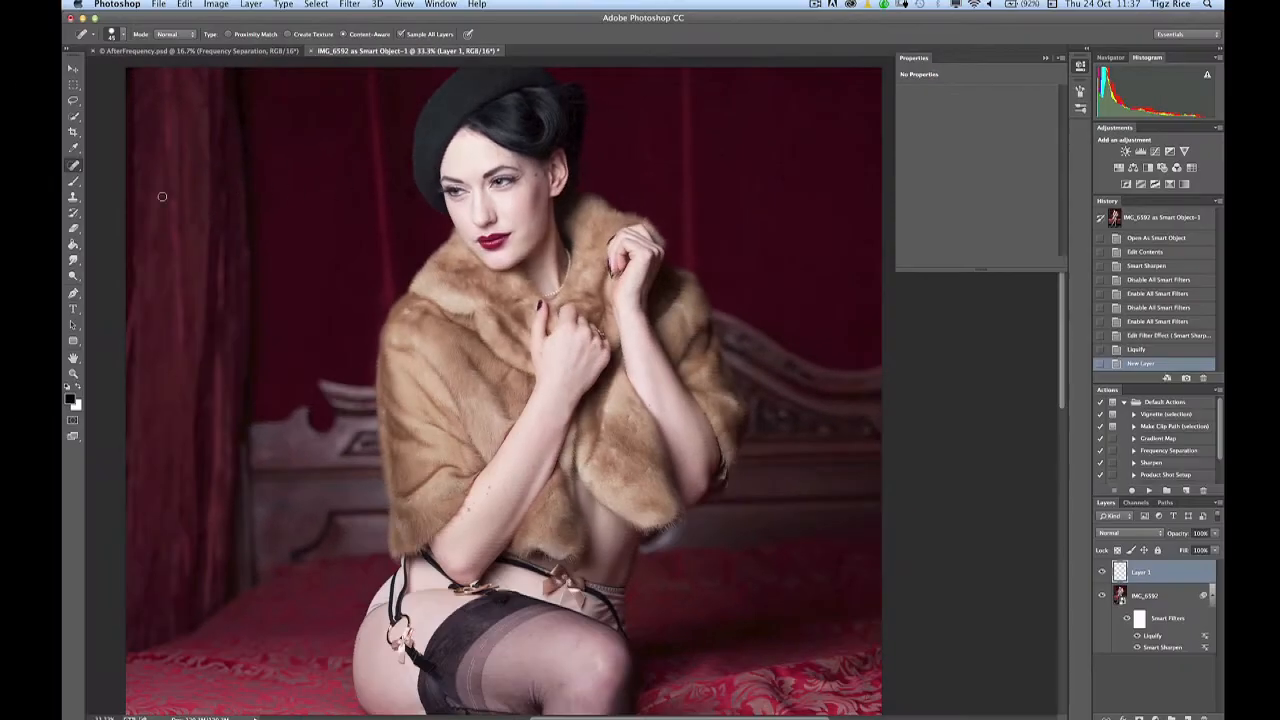
# Step: Heal the moles along the forearm crossing the fur with the Content-Aware Spot Healing Brush, sampling all layers
pyautogui.scroll(5, 458, 347)
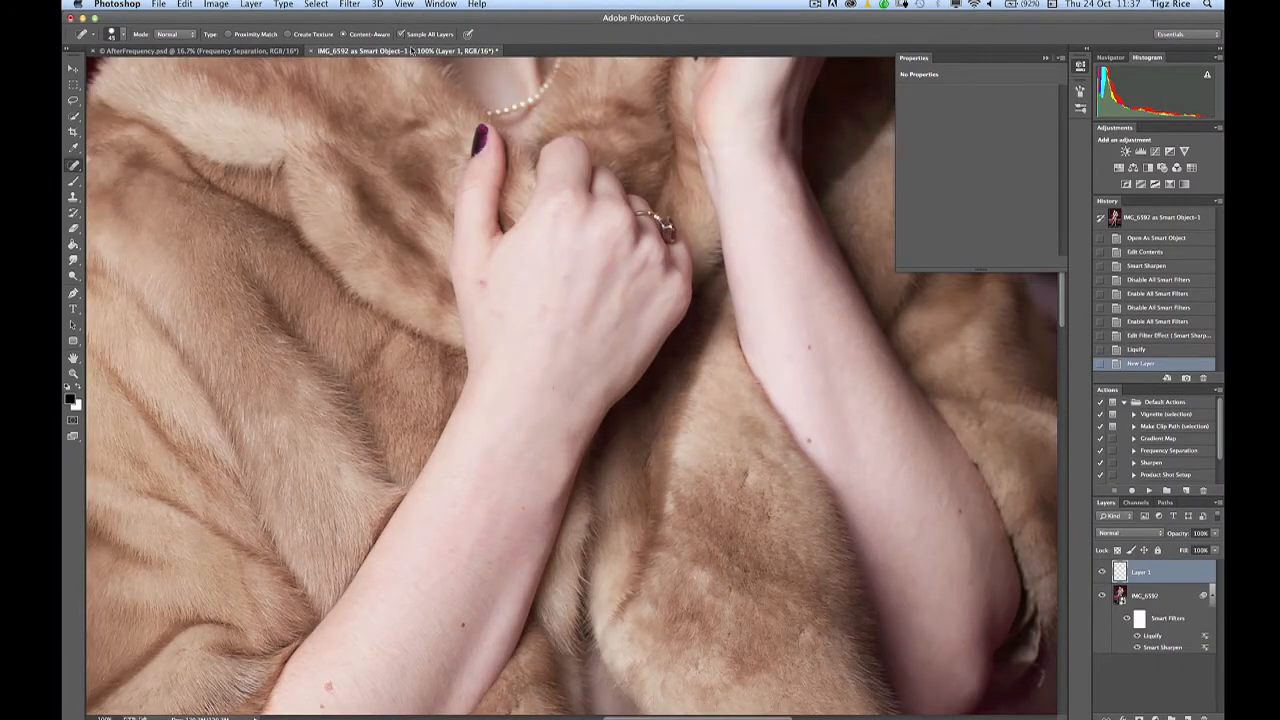
pyautogui.moveTo(474, 404); pyautogui.dragTo(500, 262)
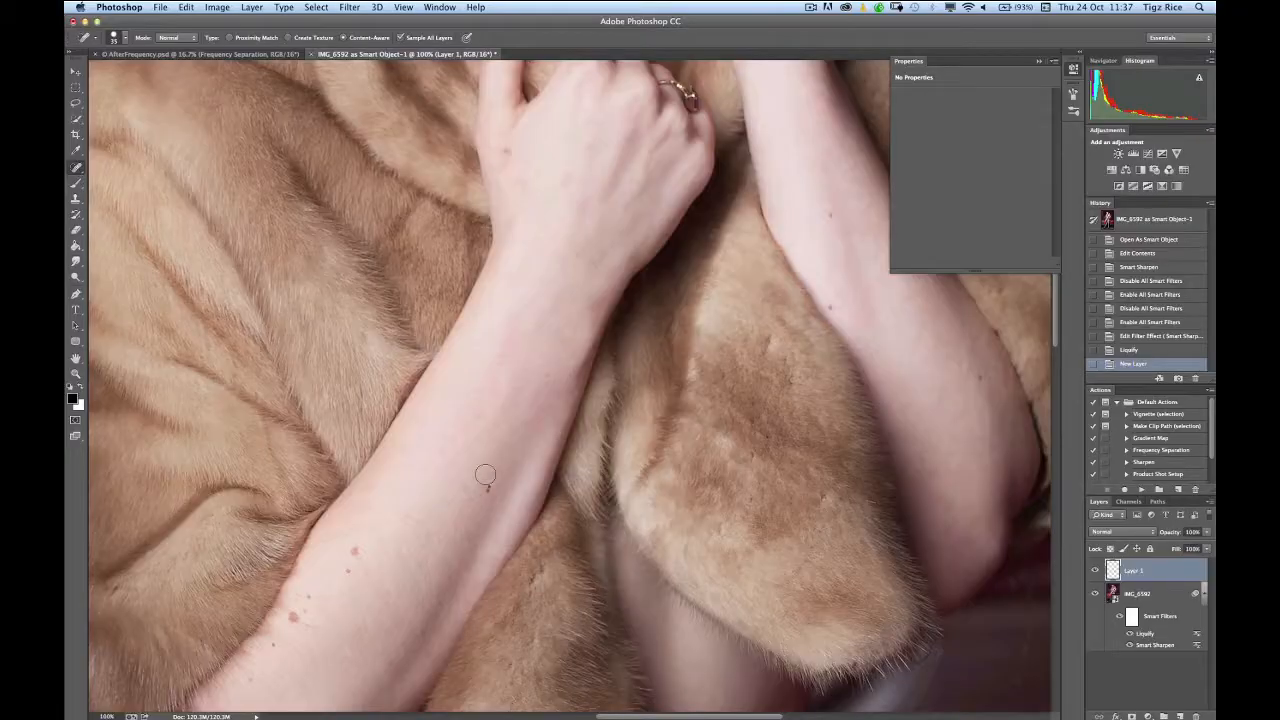
pyautogui.click(487, 490)
pyautogui.click(354, 550)
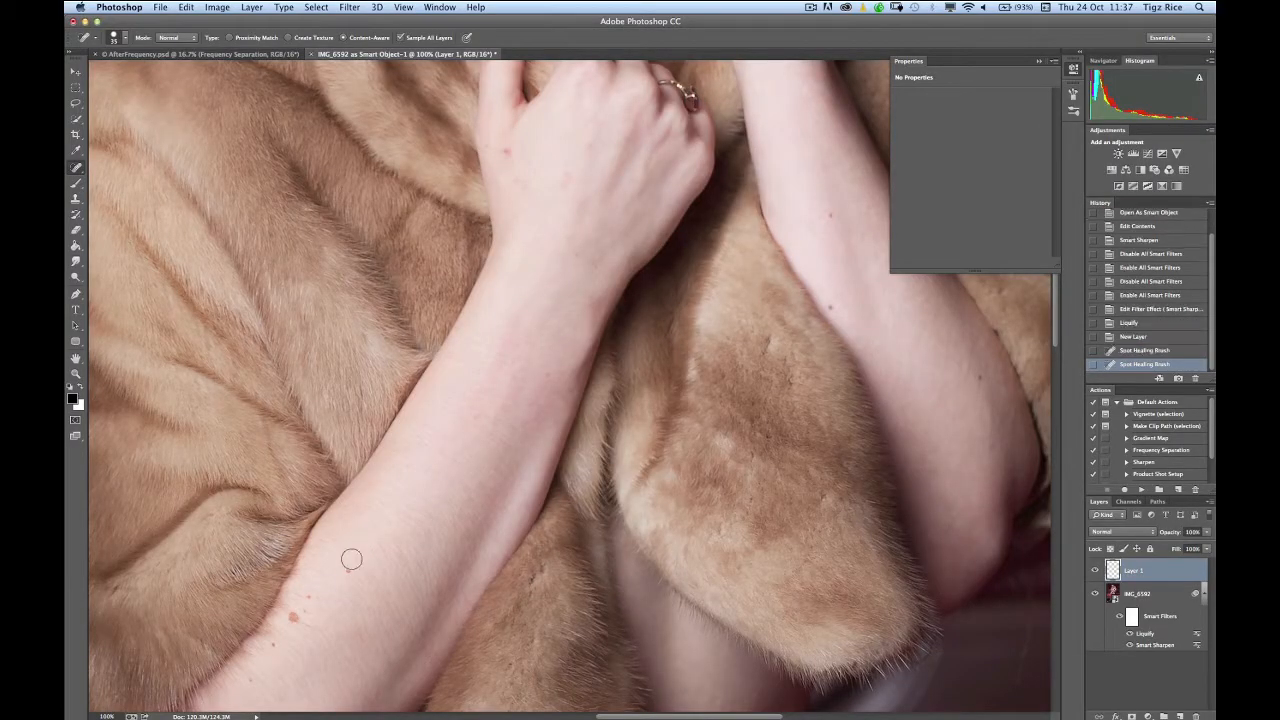
pyautogui.click(349, 573)
pyautogui.moveTo(349, 573); pyautogui.dragTo(366, 486)
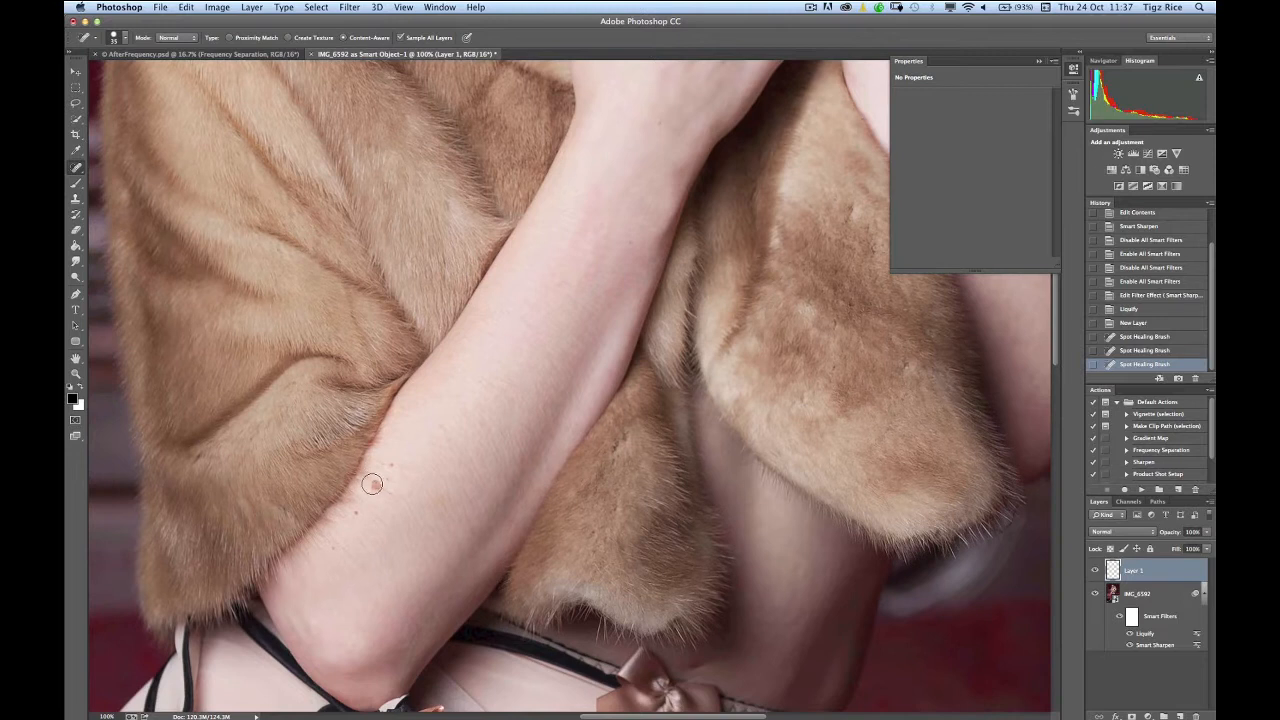
pyautogui.click(380, 487)
pyautogui.click(389, 463)
pyautogui.click(386, 477)
pyautogui.click(391, 463)
pyautogui.click(354, 514)
pyautogui.click(331, 543)
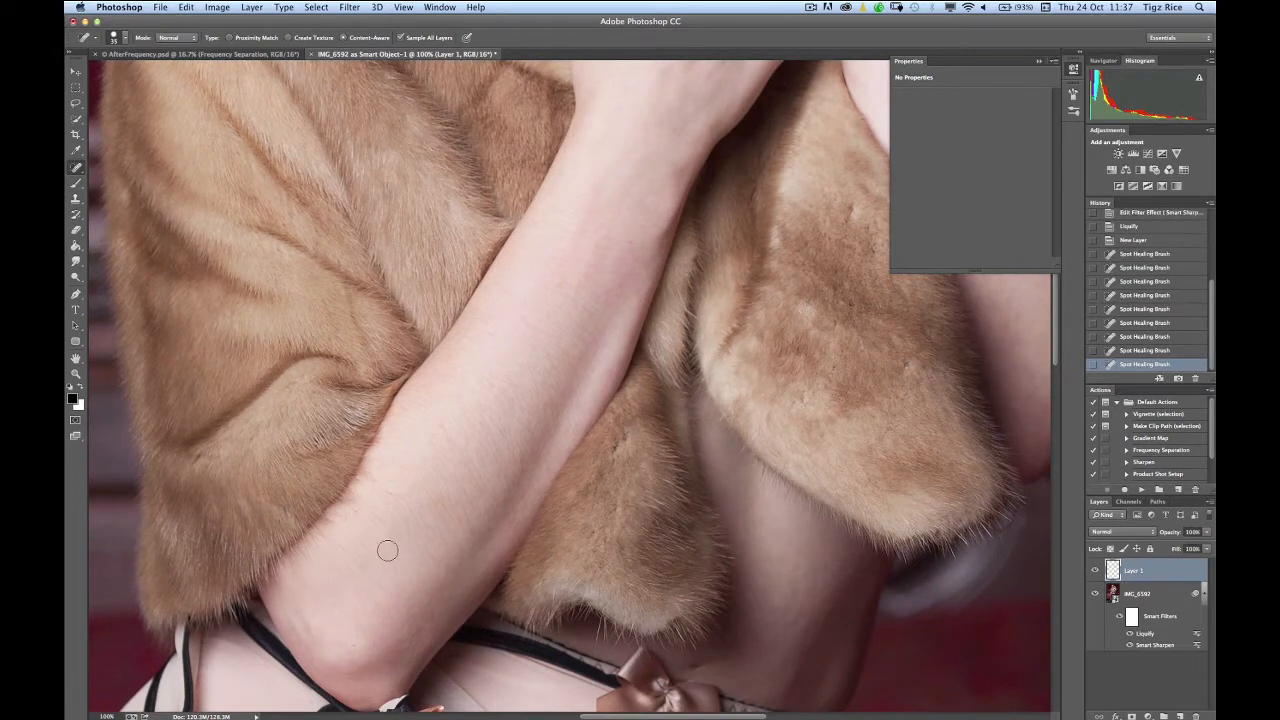
# Step: Remove the leftover mole on the first forearm and the spots along the raised forearm with the Spot Healing Brush
pyautogui.moveTo(389, 549); pyautogui.dragTo(441, 409)
pyautogui.scroll(-5, 441, 409)
pyautogui.click(655, 408)
pyautogui.scroll(10, 588, 316)
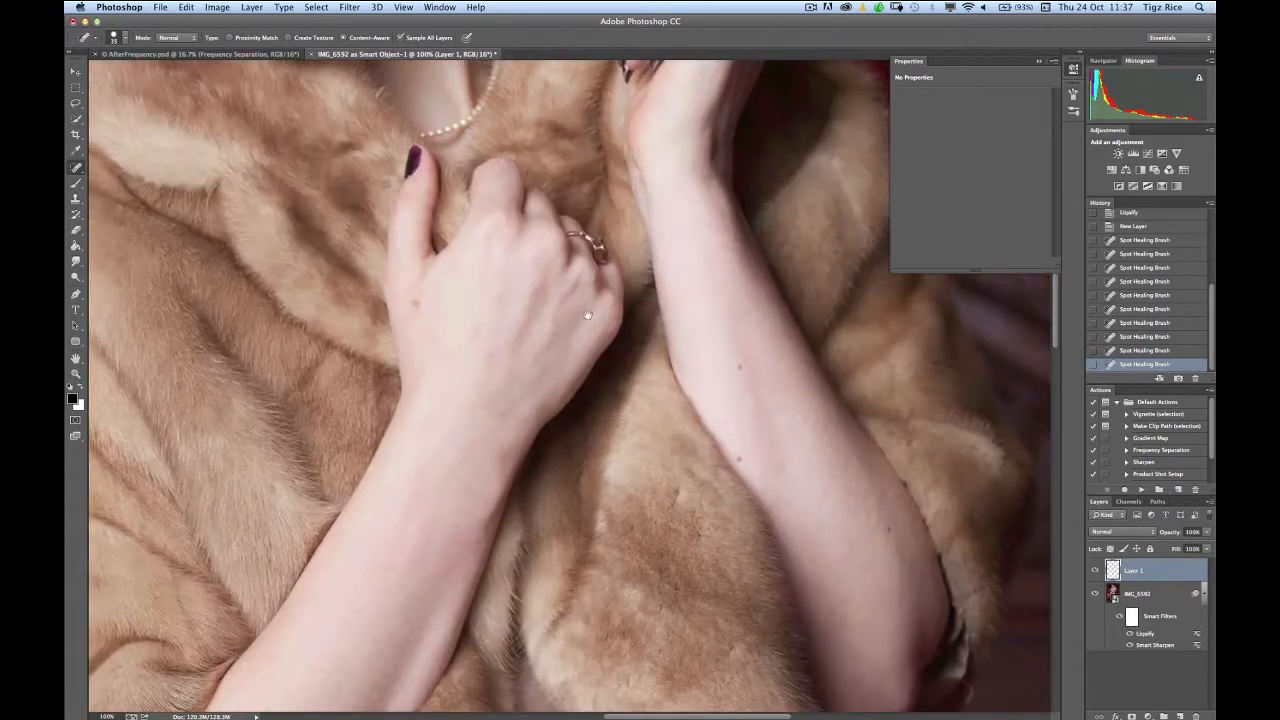
pyautogui.scroll(5, 588, 316)
pyautogui.click(688, 480)
pyautogui.click(690, 566)
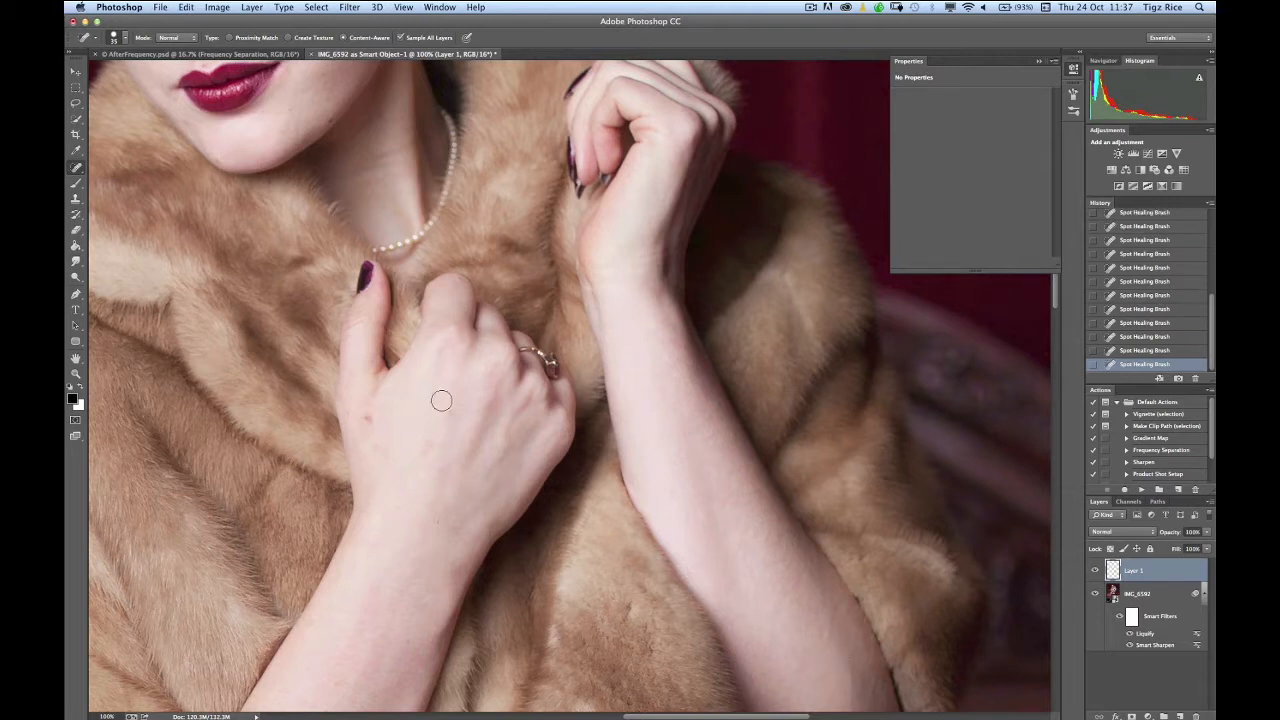
# Step: Heal the small spots on the back of the lower hand
pyautogui.click(370, 419)
pyautogui.click(385, 452)
pyautogui.scroll(5, 462, 369)
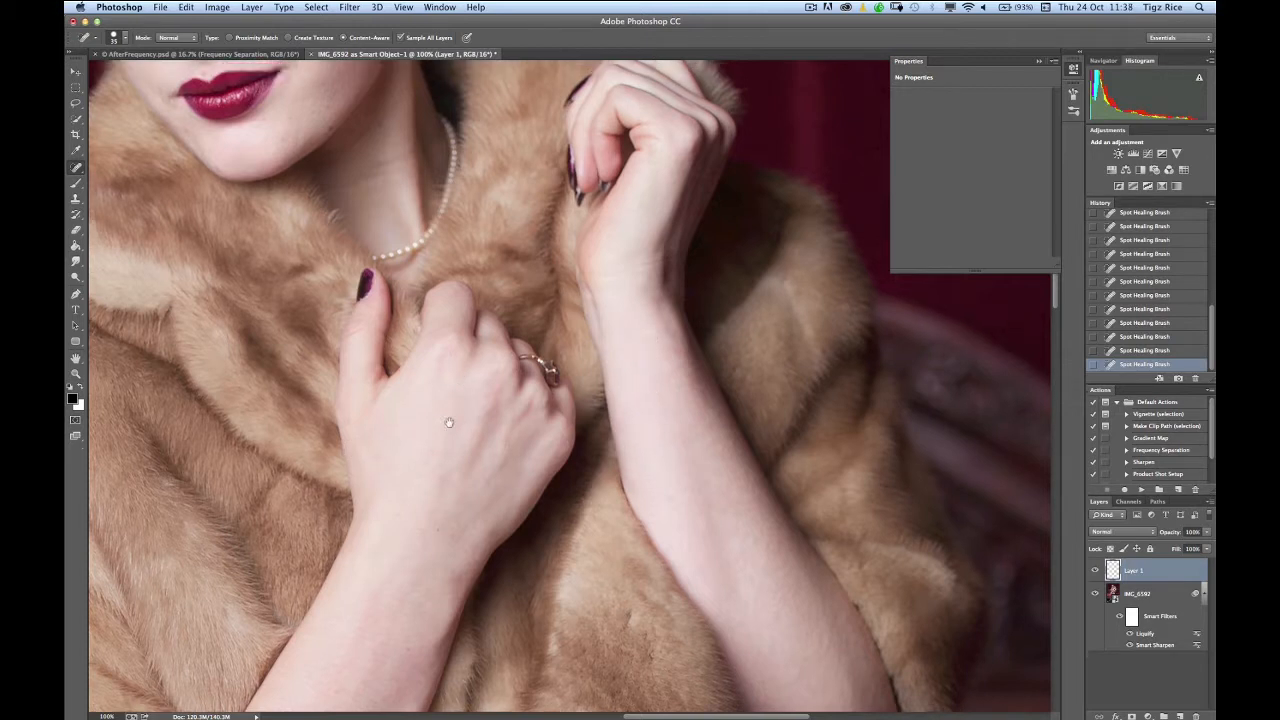
# Step: Heal the blemishes on the face: the mole on the temple, the spot under the eye and the mole near the jaw
pyautogui.scroll(3, 514, 443)
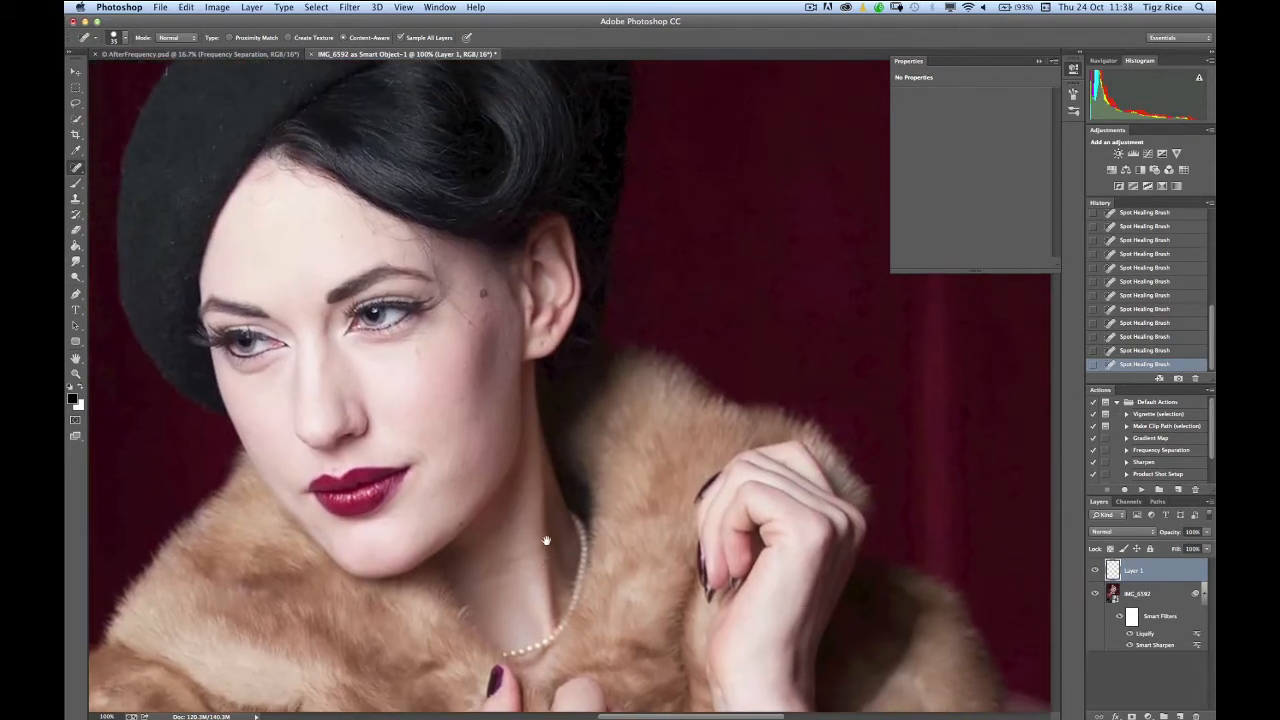
pyautogui.press('super+plus')
pyautogui.click(403, 208)
pyautogui.moveTo(324, 341); pyautogui.dragTo(412, 325)
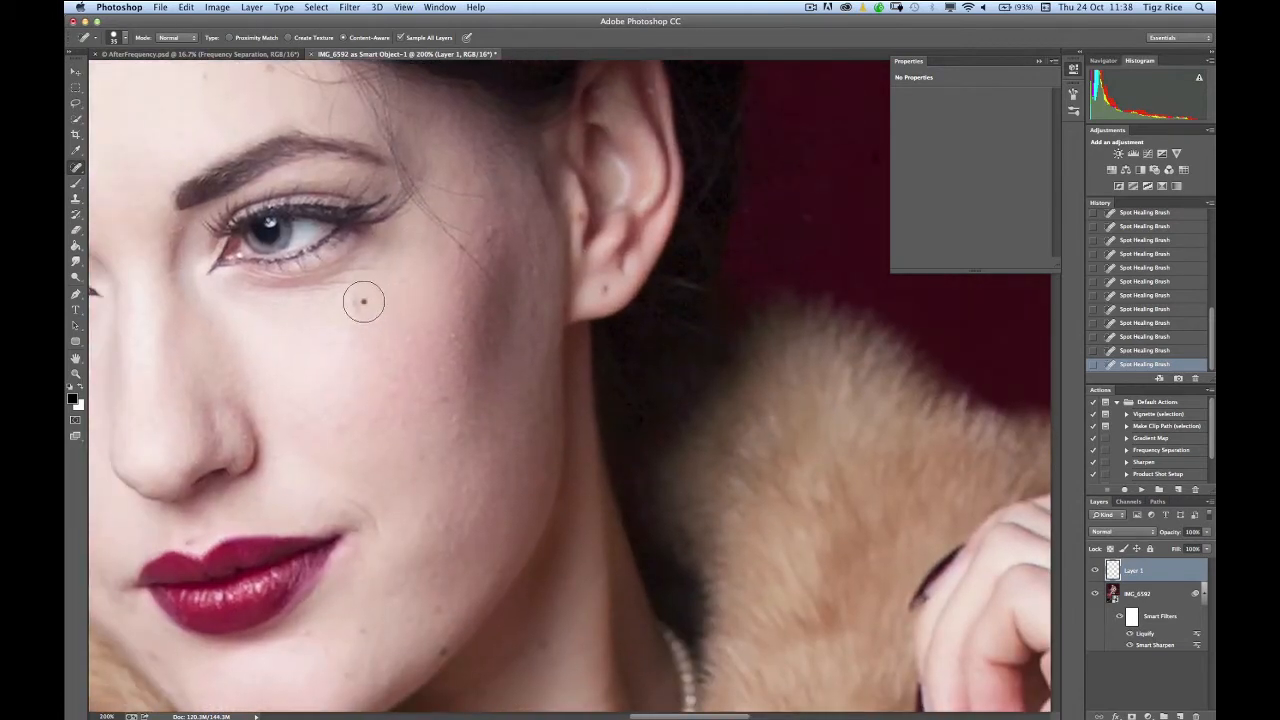
pyautogui.click(355, 304)
pyautogui.scroll(-5, 491, 400)
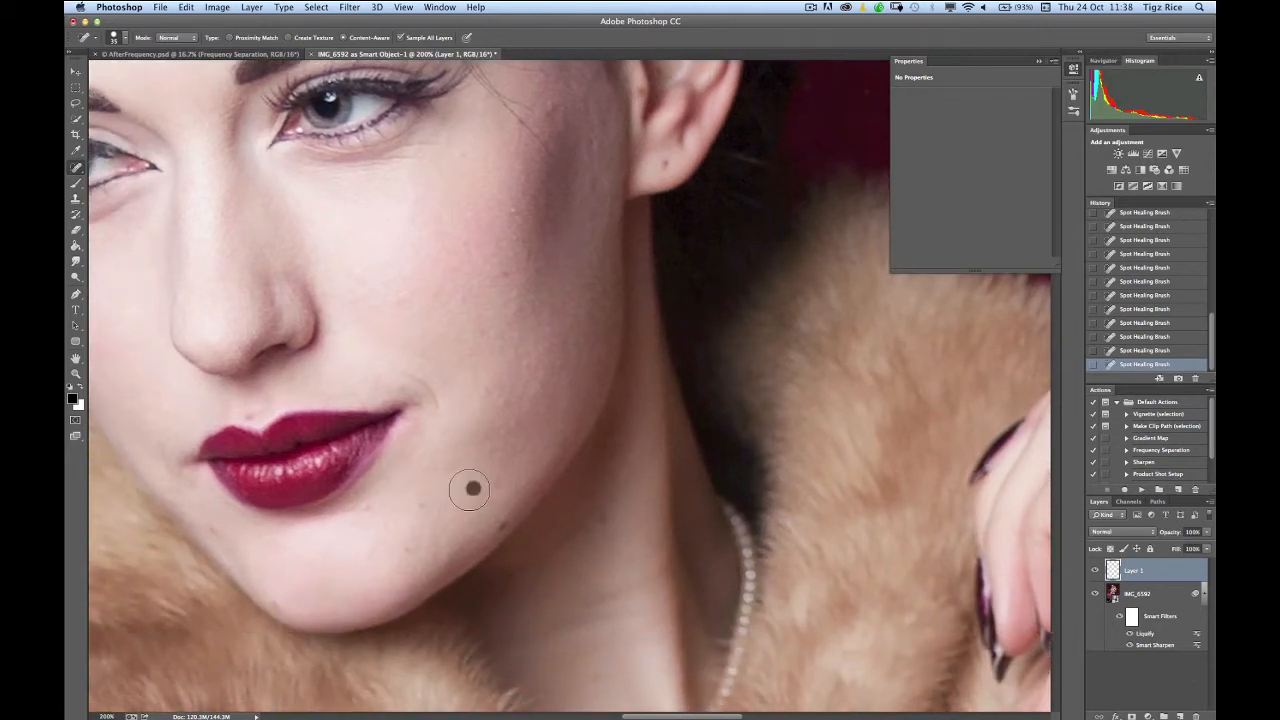
pyautogui.click(500, 478)
# Step: Remove the spot on the earlobe with the Healing Brush using sampled ear skin, and return to the Spot Healing Brush
pyautogui.scroll(6, 440, 322)
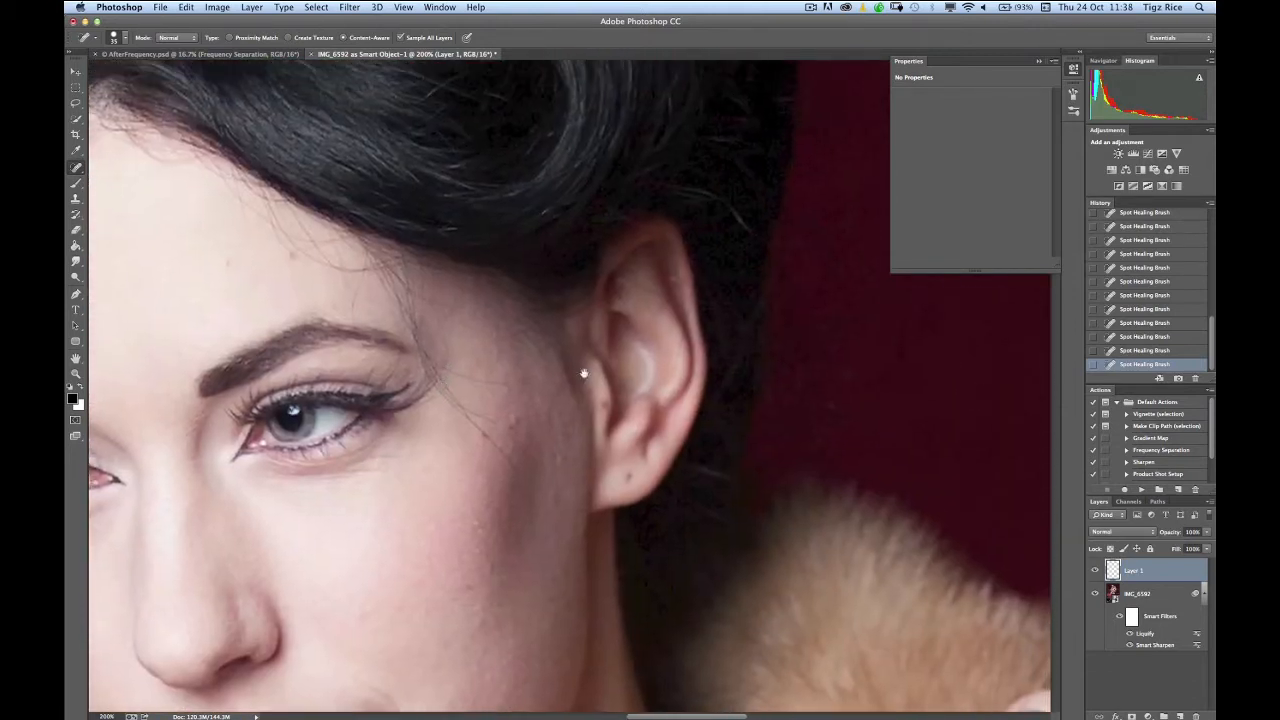
pyautogui.hotkey('shift', 'j')
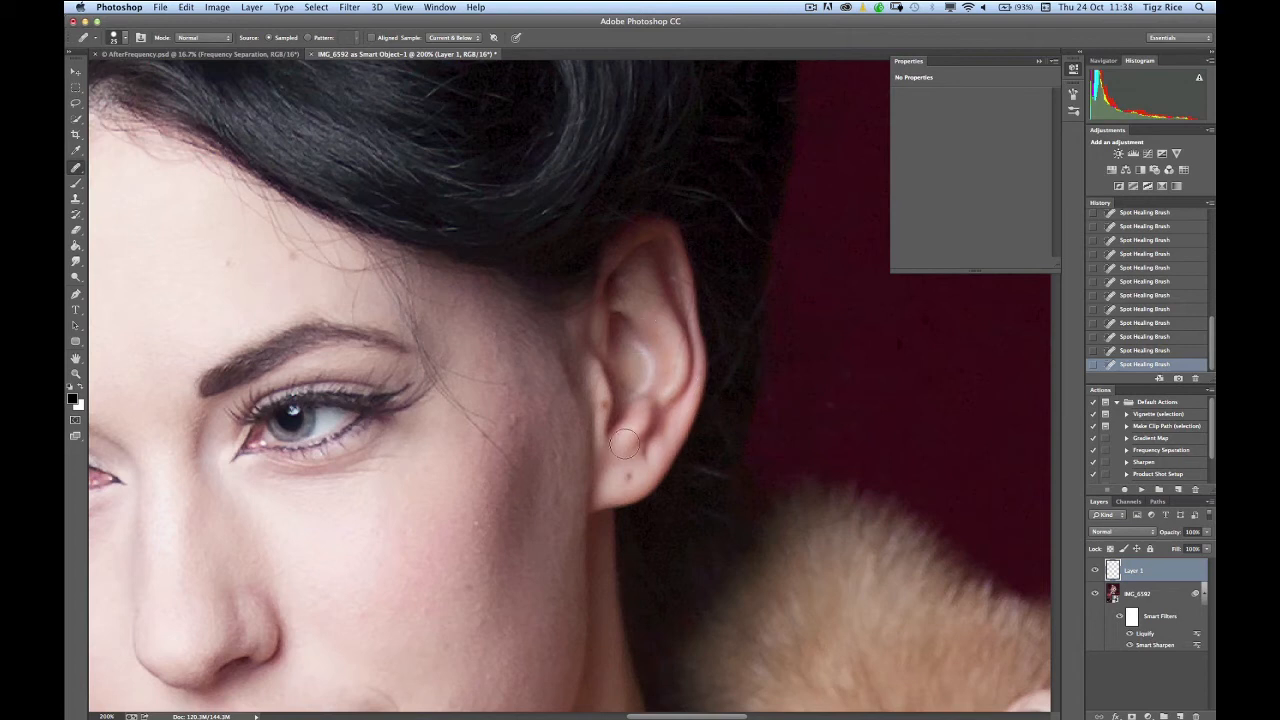
pyautogui.click(624, 477)
pyautogui.click(607, 351)
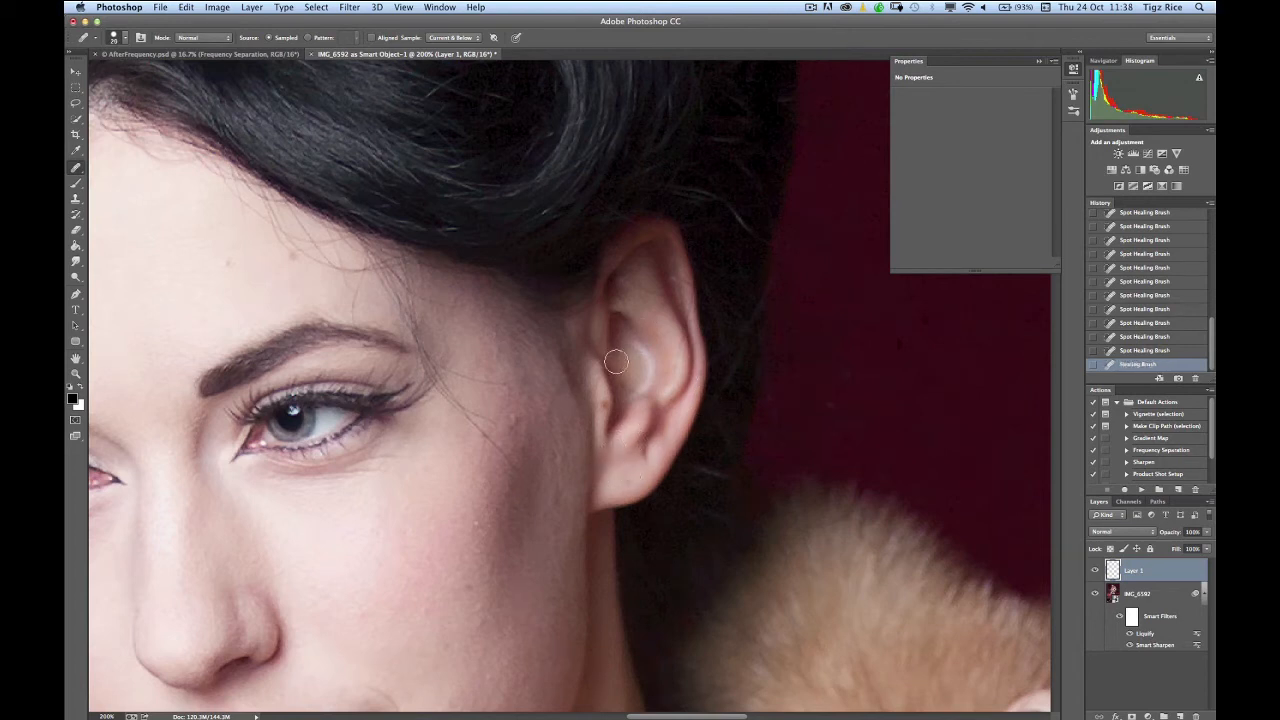
pyautogui.click(623, 479)
pyautogui.hotkey('shift', 'j')
pyautogui.hotkey('shift', 'j')
pyautogui.hotkey('shift', 'j')
pyautogui.hotkey('shift', 'j')
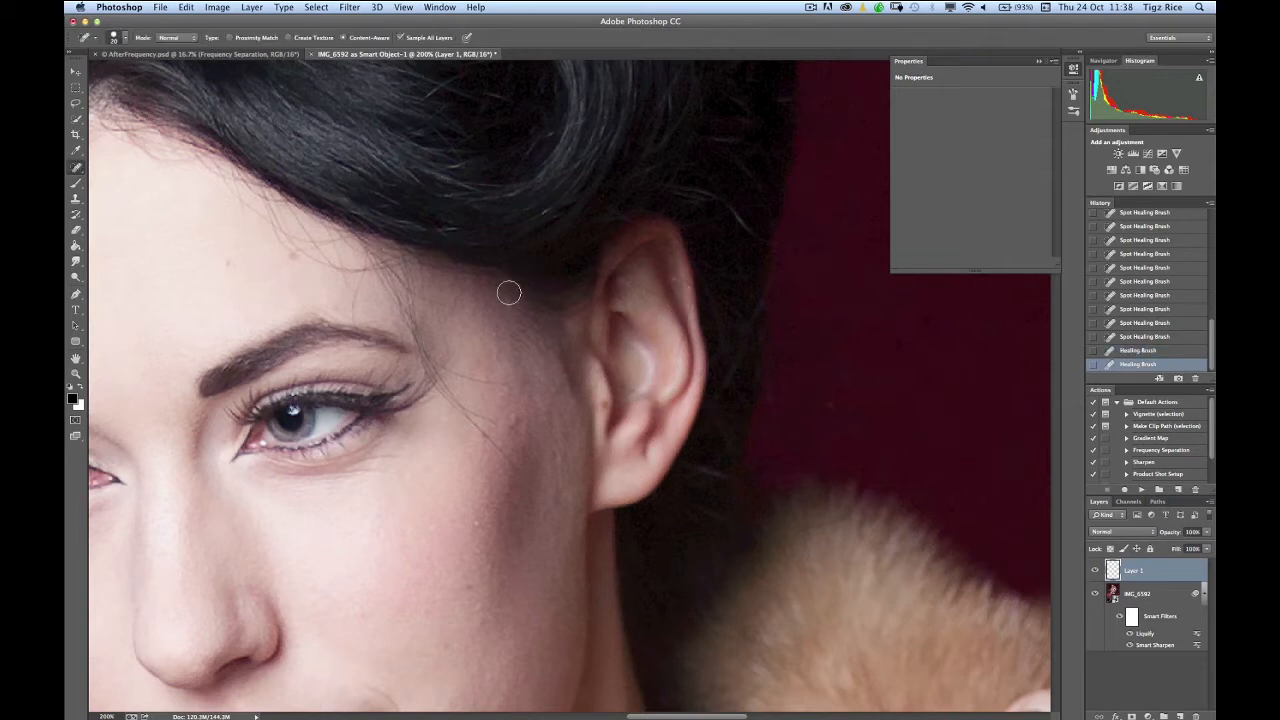
# Step: Remove the light specks and short stray strands across the dark rolled hair with the Spot Healing Brush
pyautogui.moveTo(479, 294); pyautogui.dragTo(544, 459)
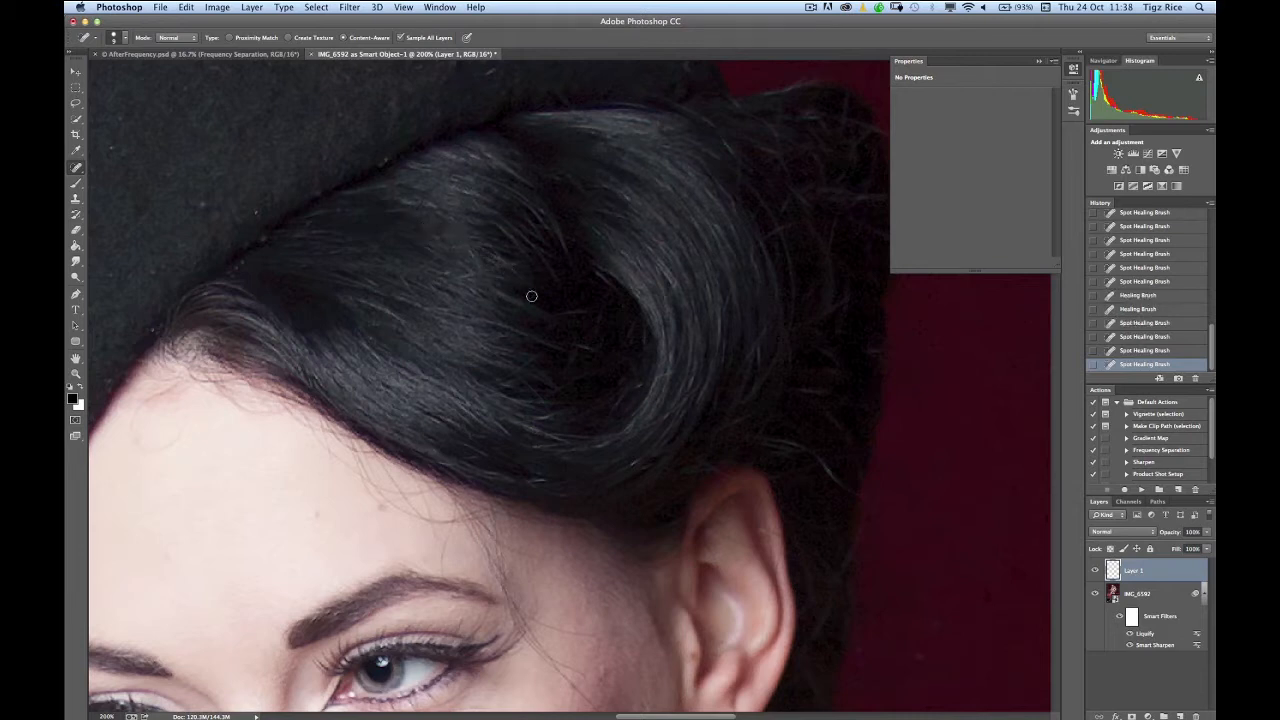
pyautogui.click(467, 251)
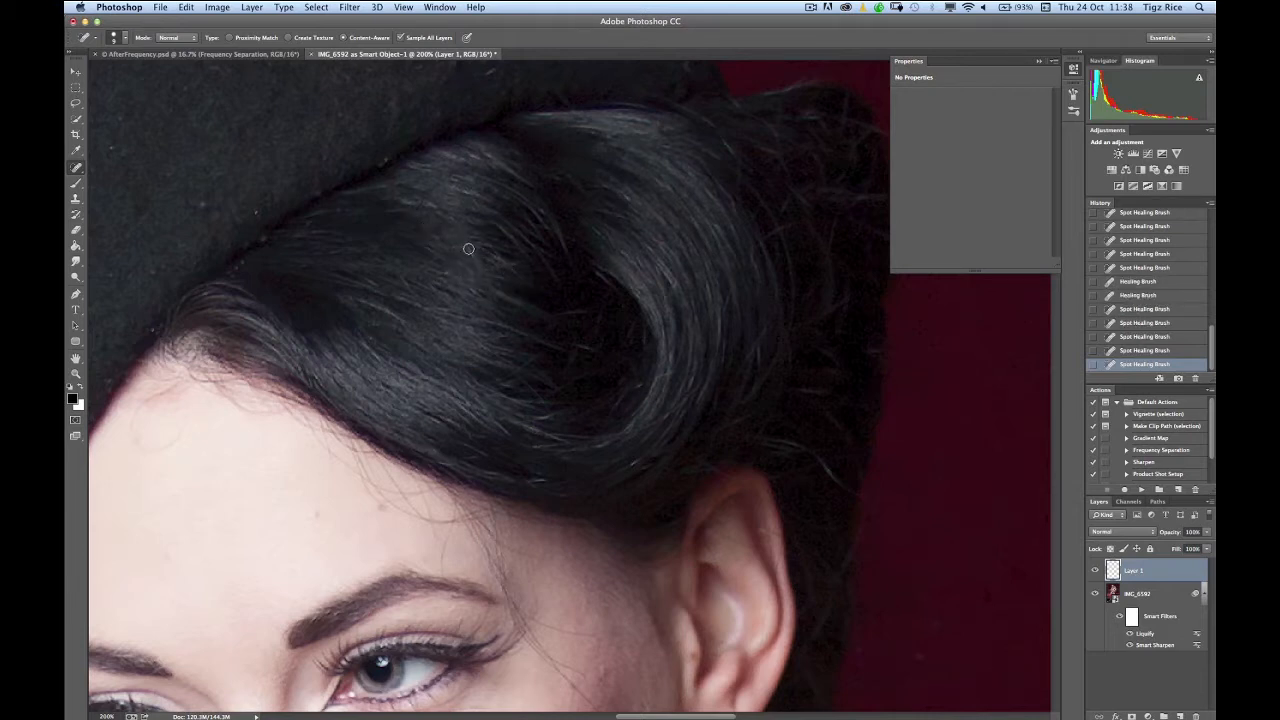
pyautogui.click(403, 277)
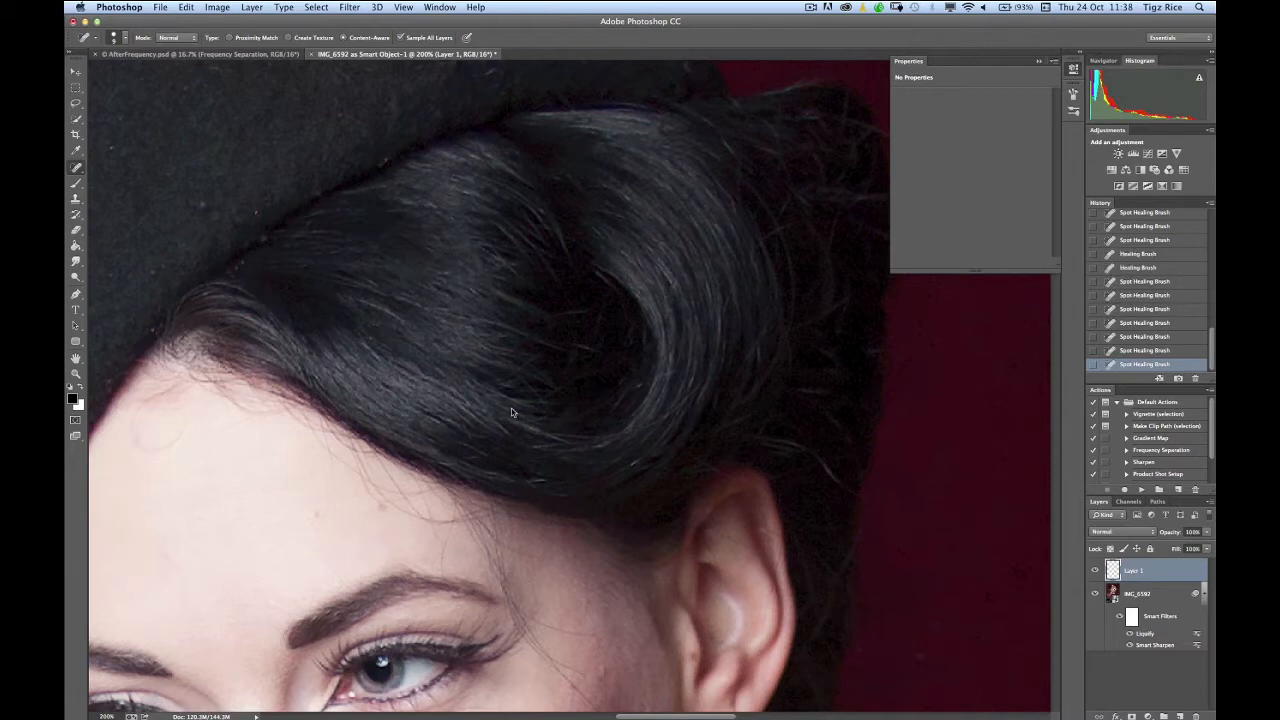
pyautogui.moveTo(546, 481); pyautogui.dragTo(531, 480)
pyautogui.moveTo(770, 405); pyautogui.dragTo(727, 402)
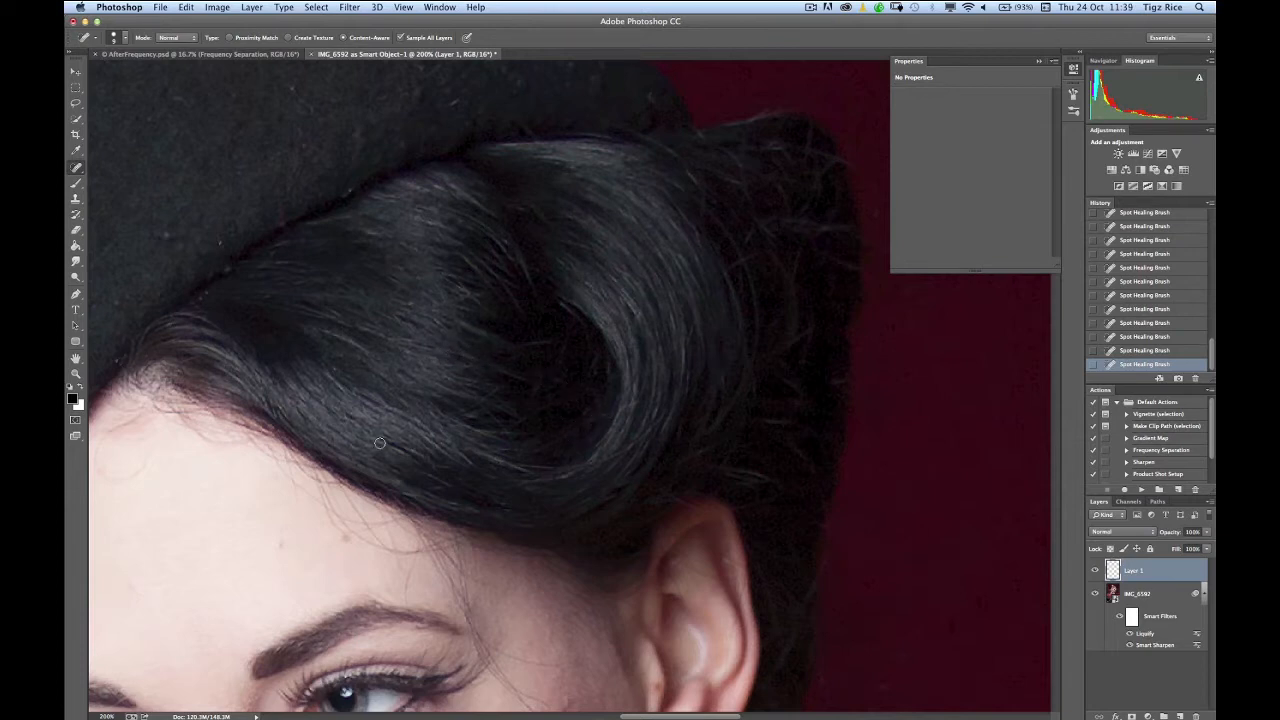
pyautogui.hscroll(-5, 380, 443)
pyautogui.scroll(3, 380, 443)
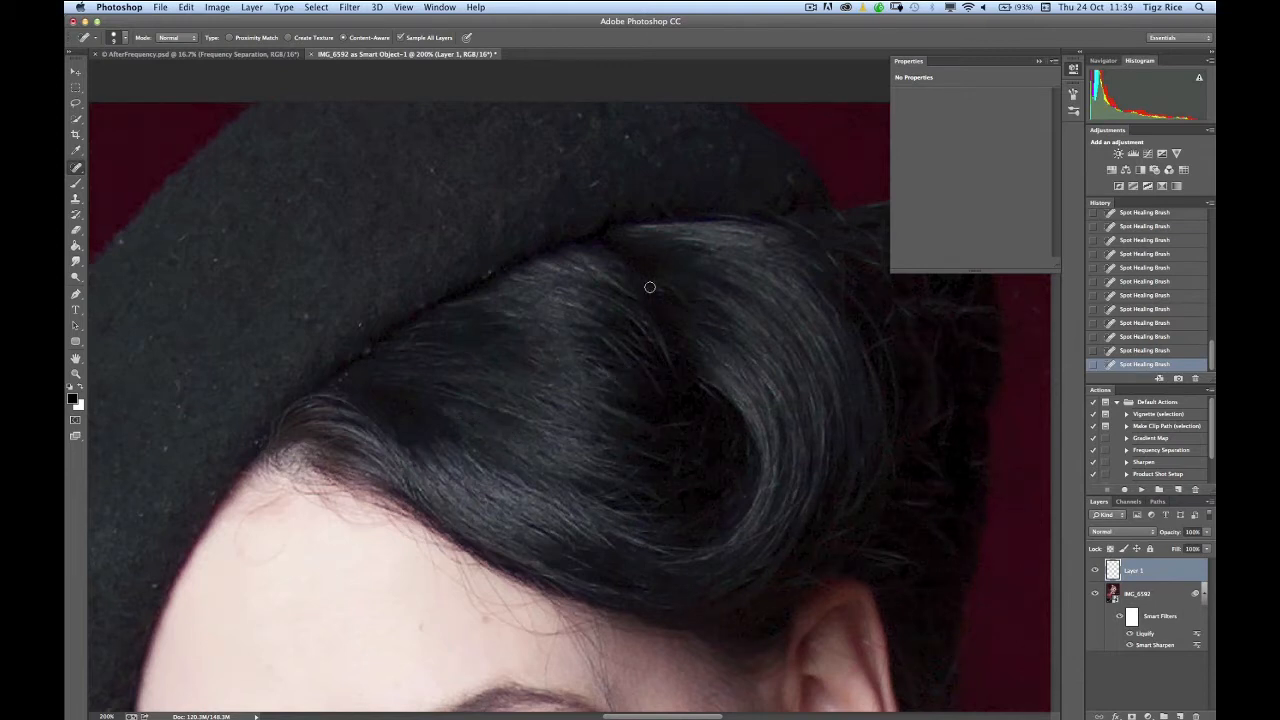
pyautogui.scroll(2, 647, 272)
pyautogui.hscroll(4, 647, 272)
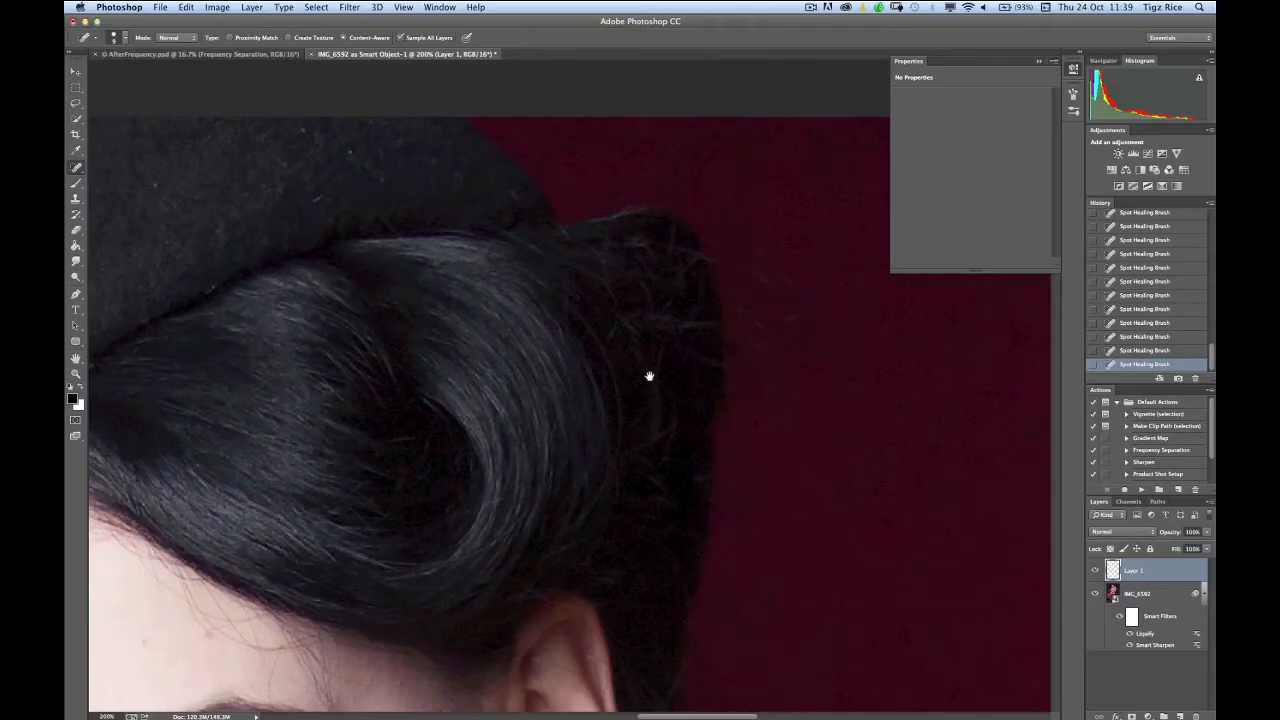
pyautogui.moveTo(649, 376); pyautogui.dragTo(615, 378)
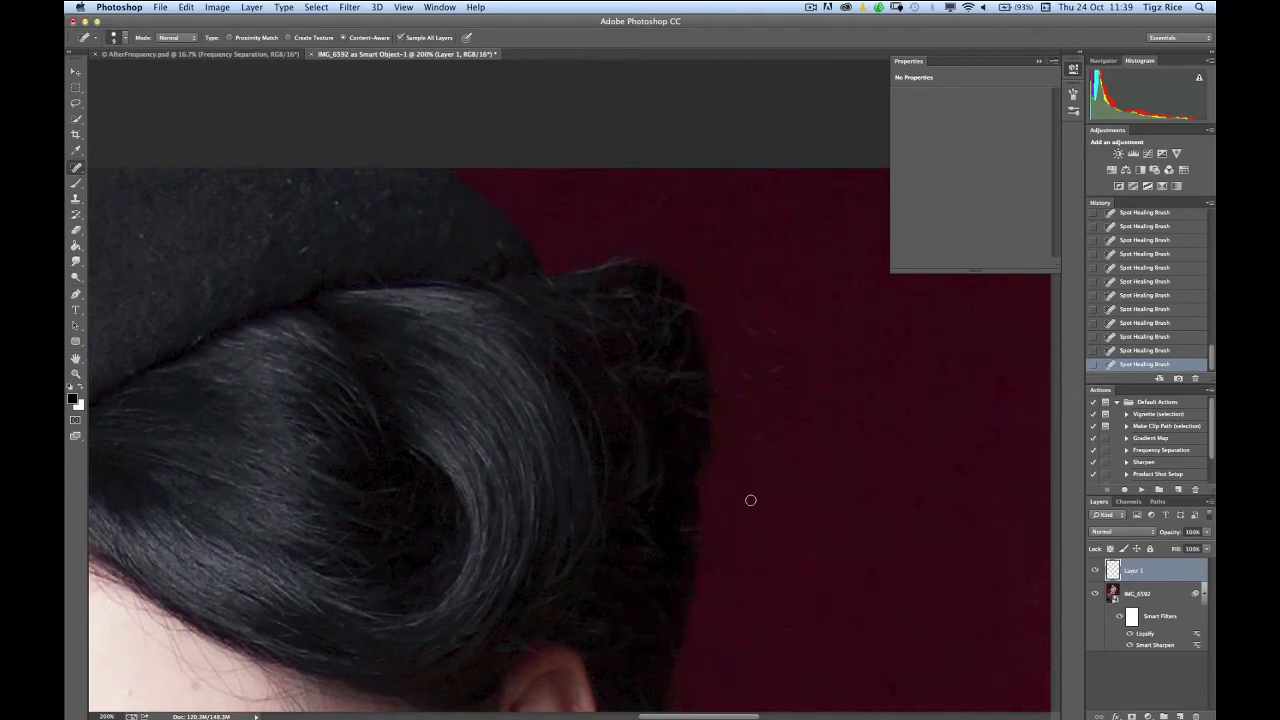
# Step: Remove the lower end of the stray hair beside the outer eye with the Healing Brush, sampling nearby cheek skin
pyautogui.moveTo(452, 479); pyautogui.dragTo(631, 366)
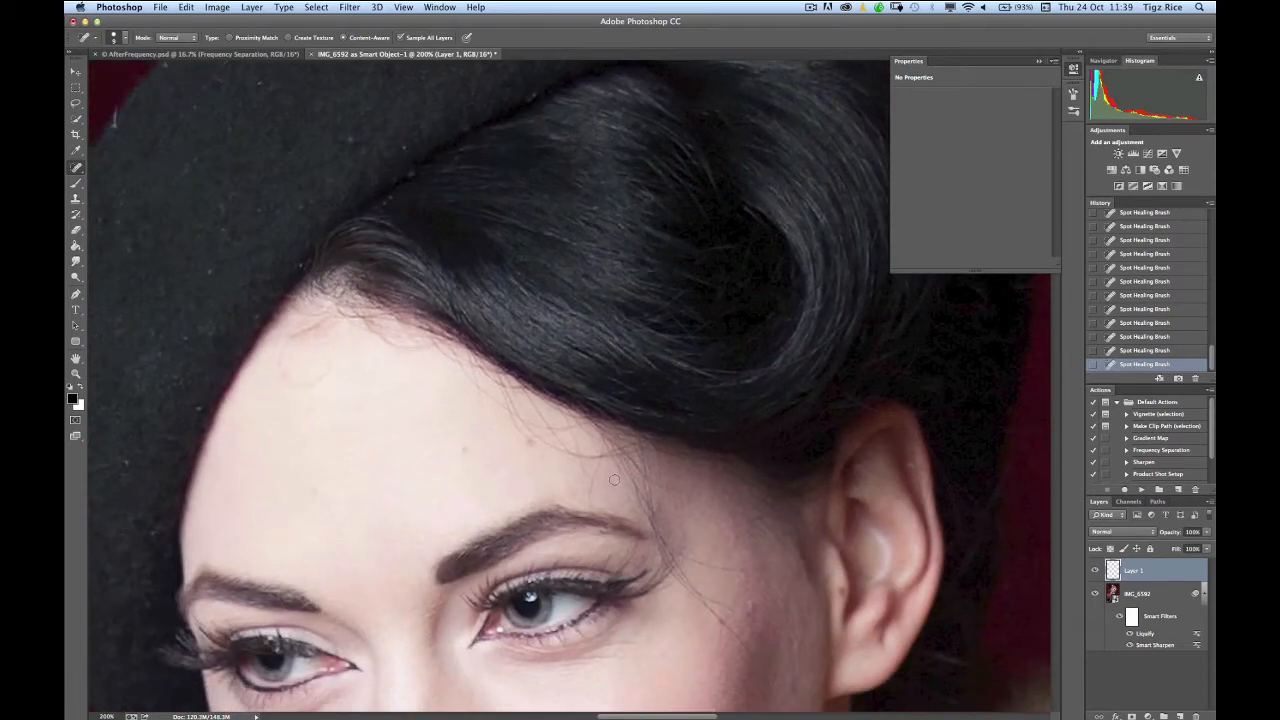
pyautogui.moveTo(690, 541); pyautogui.dragTo(660, 428)
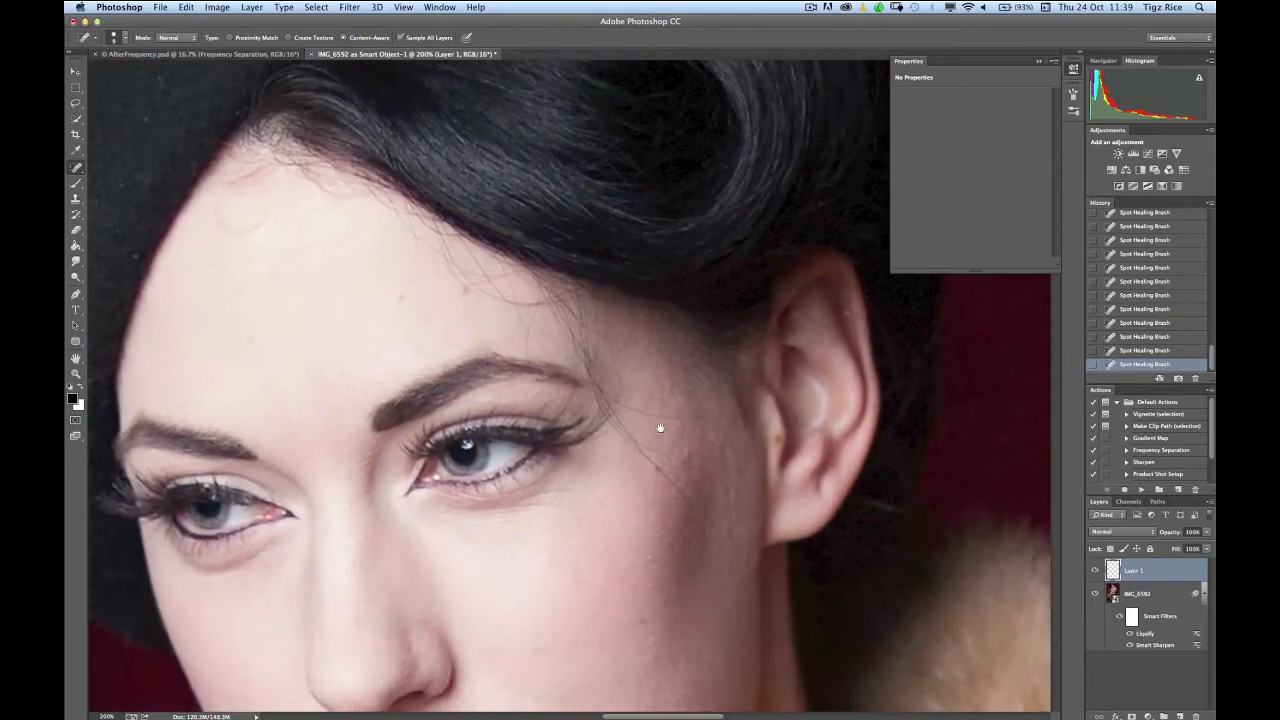
pyautogui.hotkey('shift', 'j')
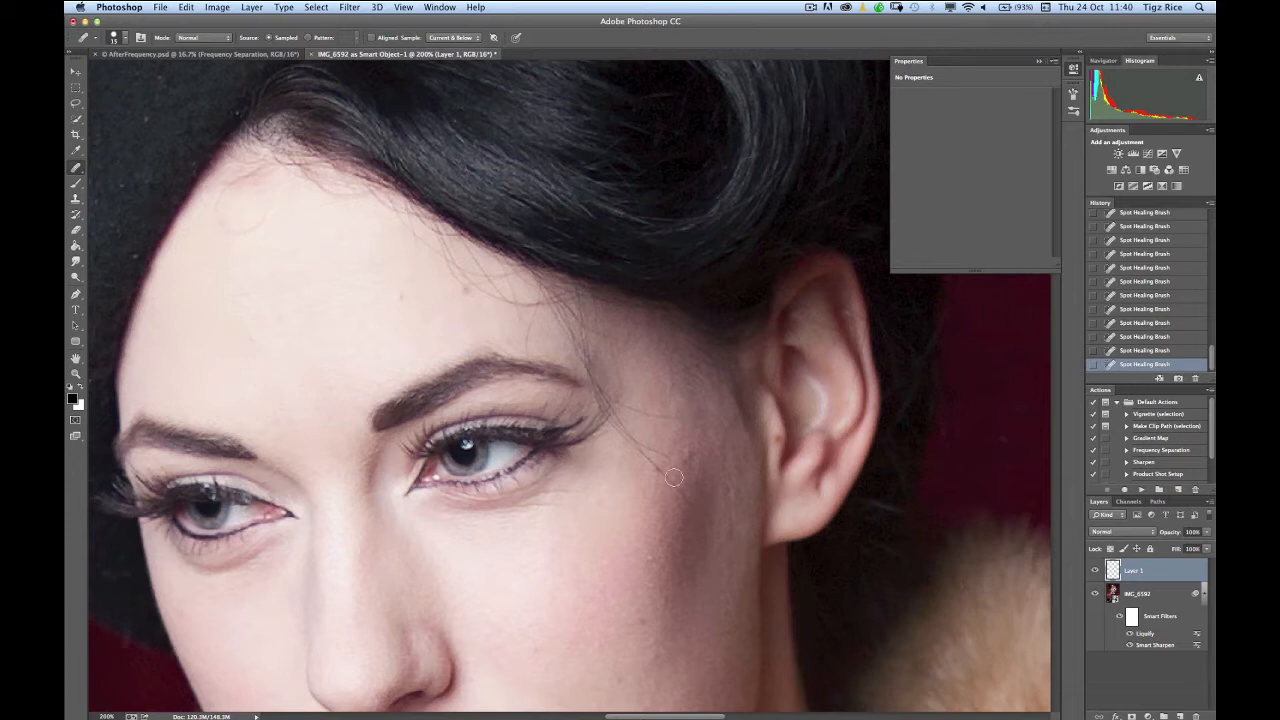
pyautogui.moveTo(678, 490); pyautogui.dragTo(690, 506)
pyautogui.keyDown('alt'); pyautogui.click(637, 486); pyautogui.keyUp('alt')
pyautogui.moveTo(656, 467)
pyautogui.mouseDown()
pyautogui.moveTo(669, 480)
pyautogui.moveTo(649, 461)
pyautogui.mouseUp()
pyautogui.click(658, 490)
pyautogui.keyDown('alt'); pyautogui.click(637, 473); pyautogui.keyUp('alt')
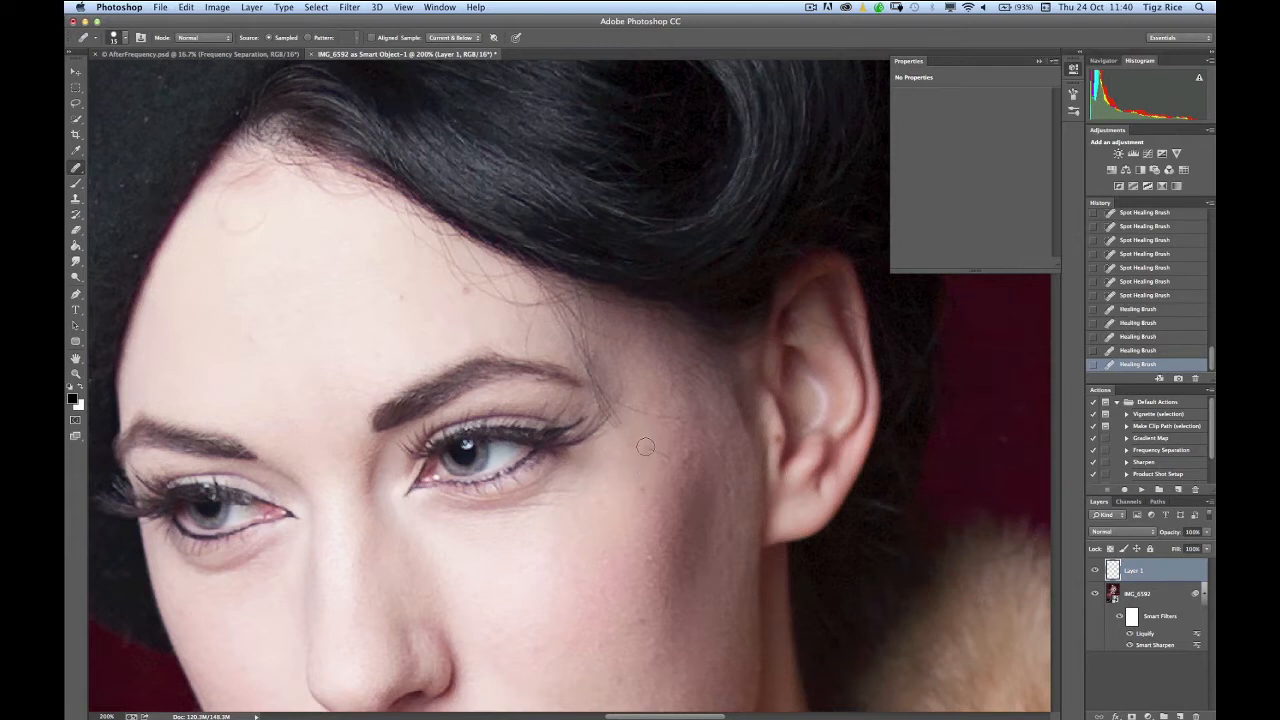
# Step: Heal away the remaining stray hairs across the temple between the outer eye, the hairline and the ear
pyautogui.click(683, 453)
pyautogui.moveTo(640, 410); pyautogui.dragTo(684, 410)
pyautogui.moveTo(597, 329); pyautogui.dragTo(650, 323)
pyautogui.moveTo(690, 372); pyautogui.dragTo(680, 378)
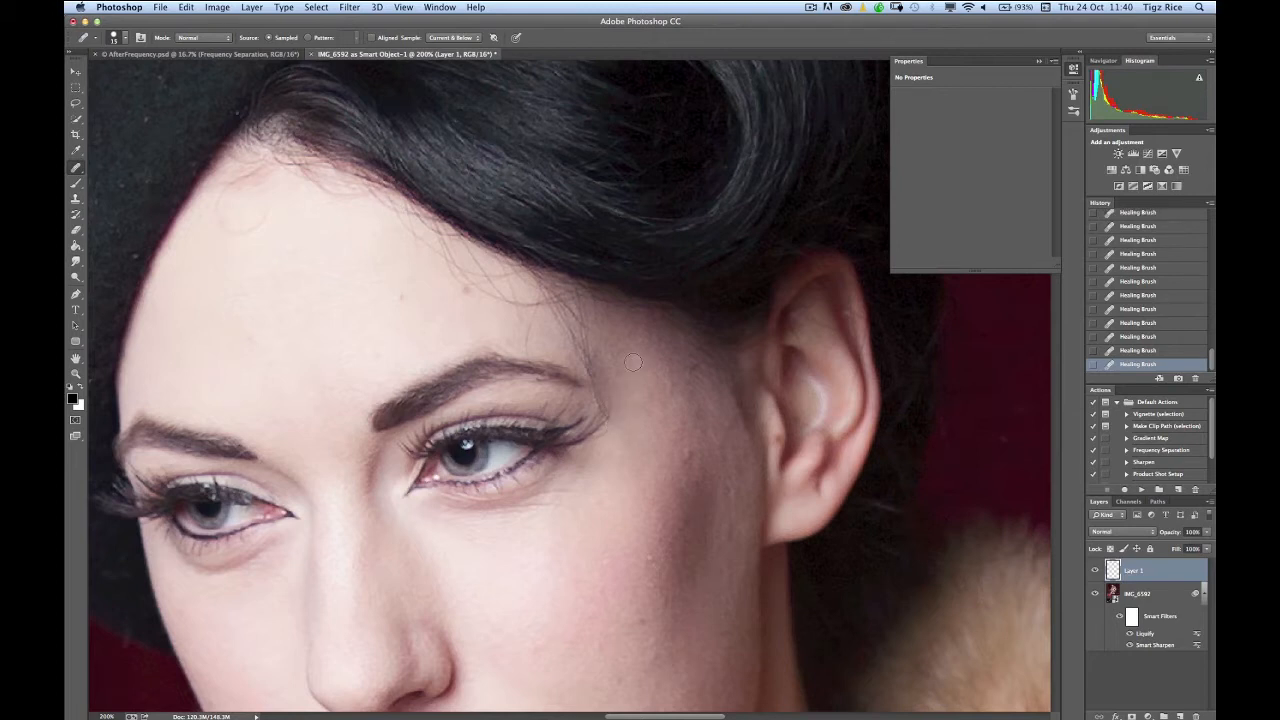
pyautogui.click(694, 386)
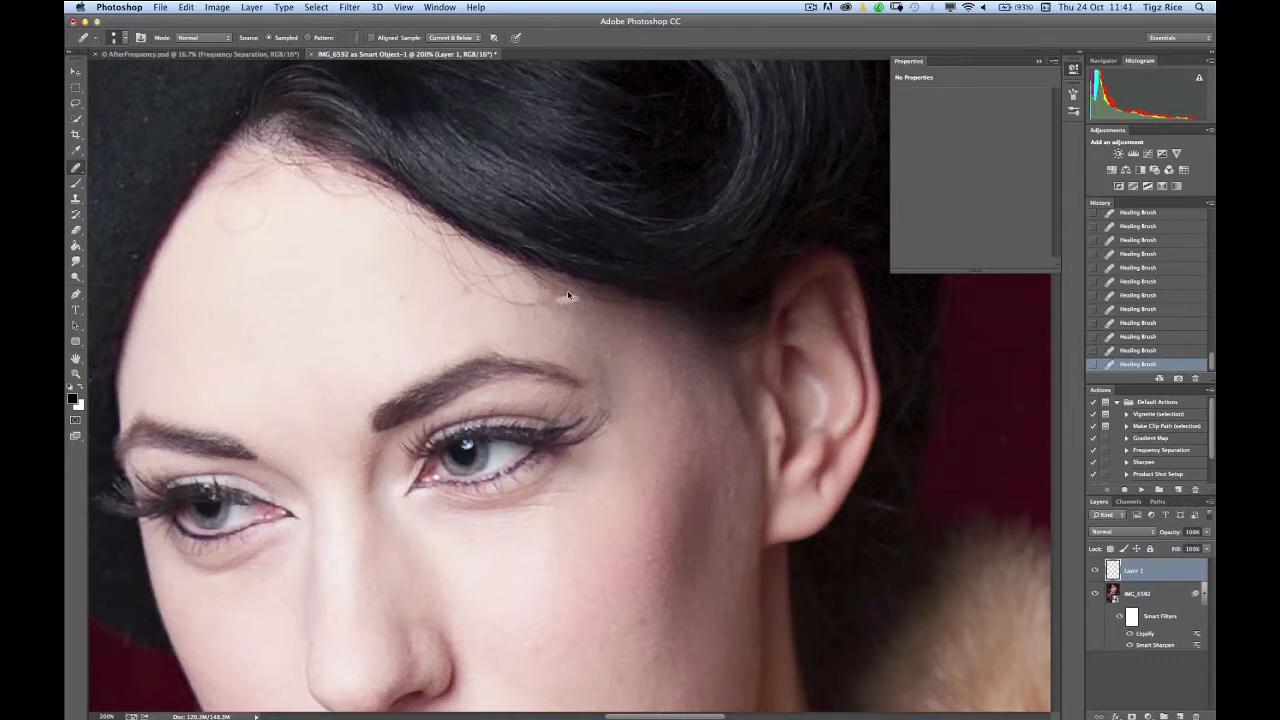
# Step: Remove the stray hairs below the hairline and the small spots on the forehead using sampled forehead skin
pyautogui.keyDown('alt'); pyautogui.click(493, 311); pyautogui.keyUp('alt')
pyautogui.keyDown('alt'); pyautogui.click(481, 310); pyautogui.keyUp('alt')
pyautogui.moveTo(470, 252); pyautogui.dragTo(496, 292)
pyautogui.click(583, 353)
pyautogui.keyDown('alt'); pyautogui.click(396, 273); pyautogui.keyUp('alt')
pyautogui.click(398, 294)
pyautogui.scroll(2, 380, 280)
pyautogui.hscroll(-2, 380, 280)
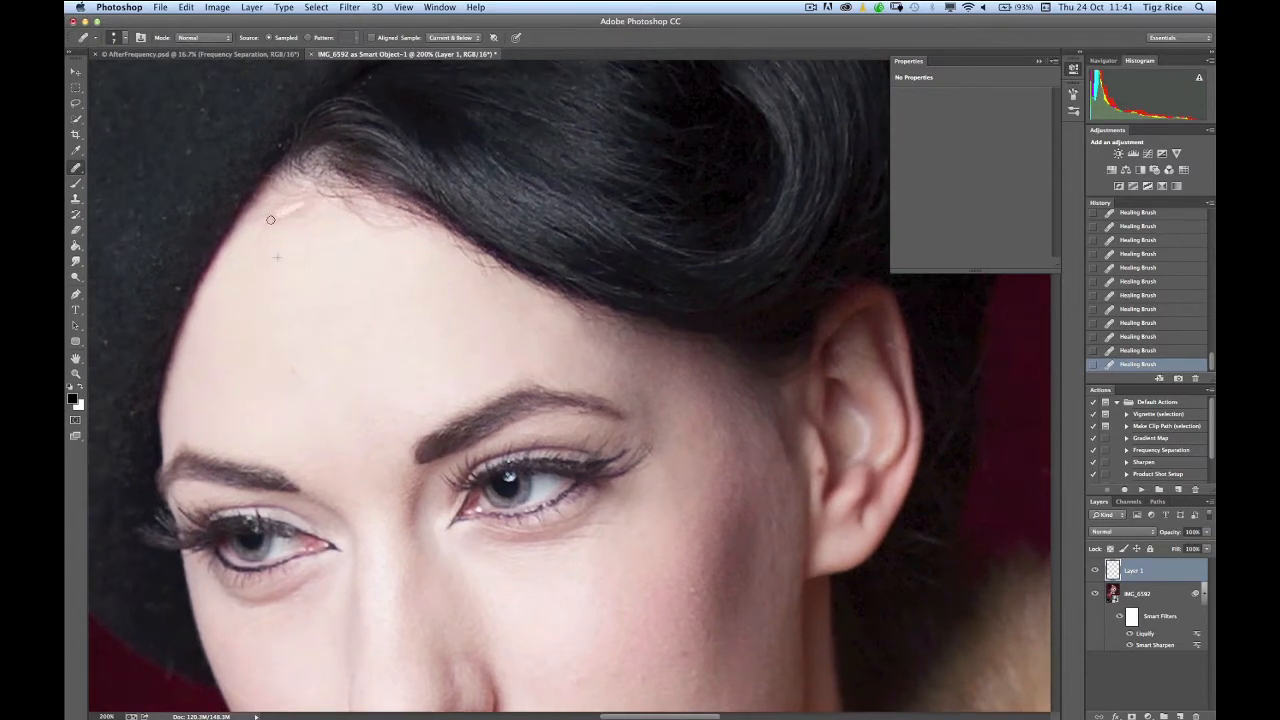
# Step: Heal the blemishes below the lower lip and just above the upper lip, sampling clean skin next to each
pyautogui.scroll(-2, 400, 294)
pyautogui.scroll(-10, 406, 294)
pyautogui.hscroll(-2, 406, 294)
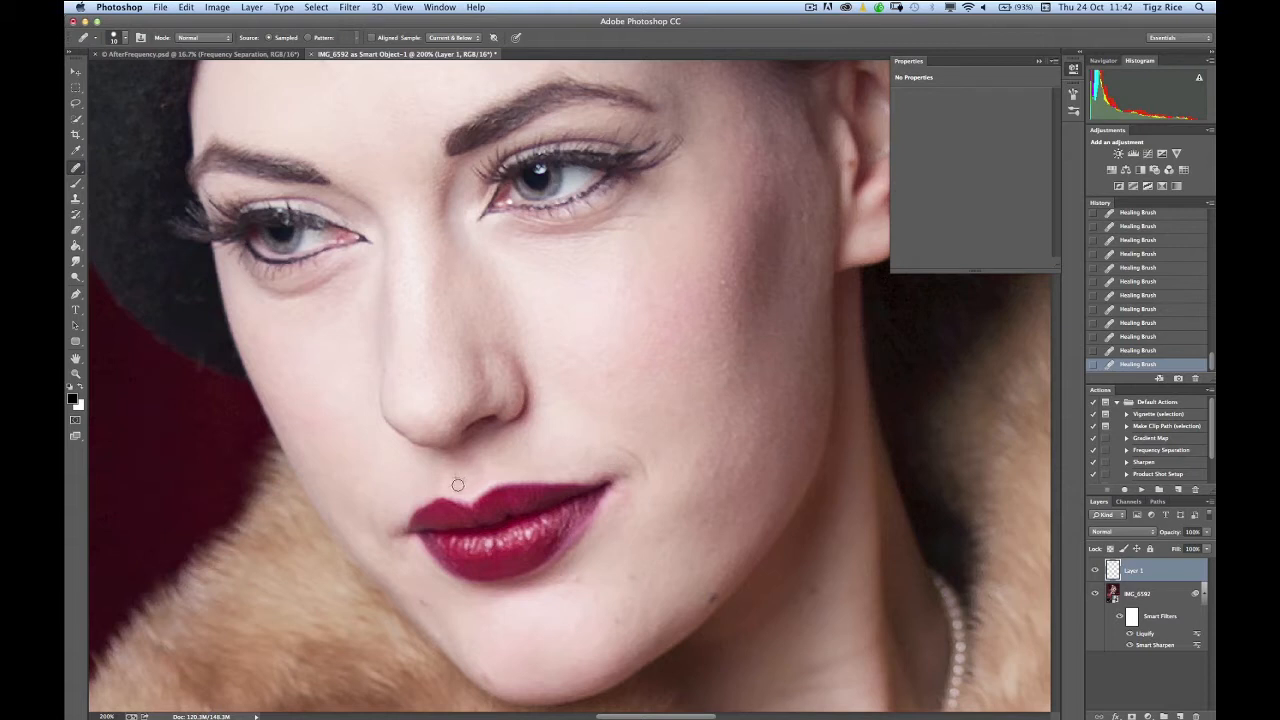
pyautogui.keyDown('alt'); pyautogui.click(617, 590); pyautogui.keyUp('alt')
pyautogui.moveTo(592, 591); pyautogui.dragTo(621, 618)
pyautogui.keyDown('alt'); pyautogui.click(460, 478); pyautogui.keyUp('alt')
pyautogui.moveTo(463, 490); pyautogui.dragTo(457, 489)
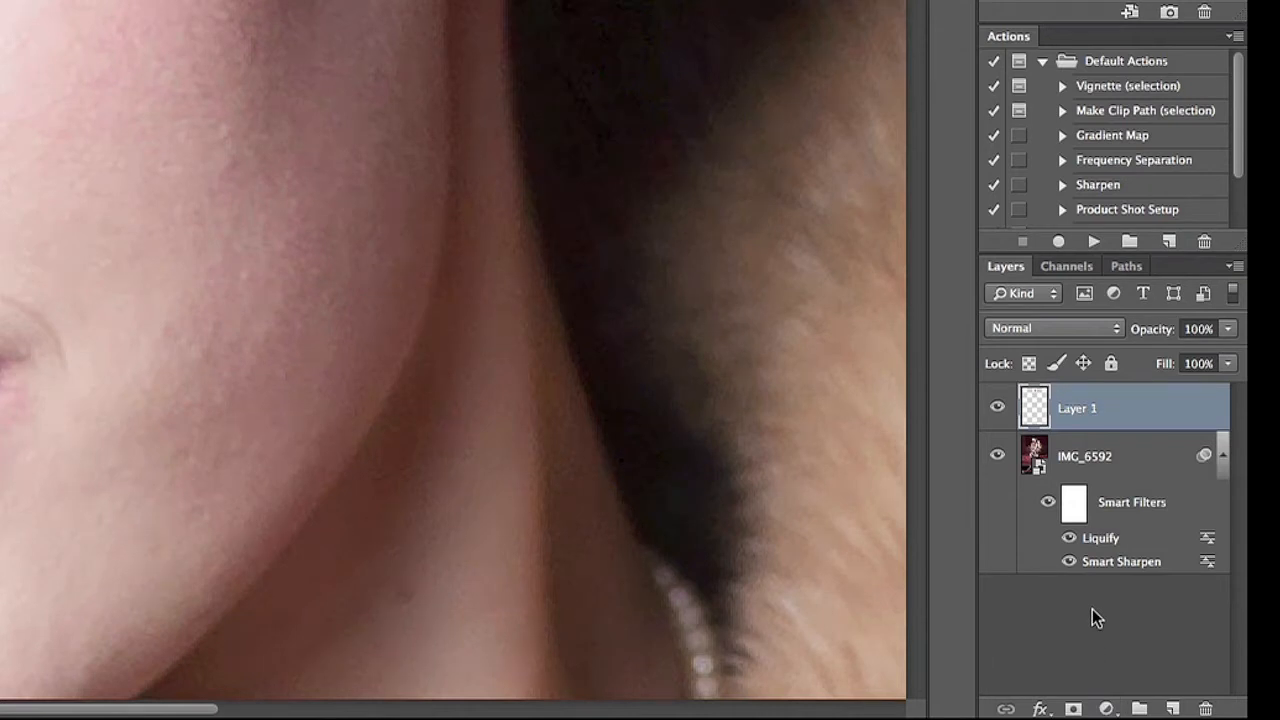
# Step: Combine the healing layer and the IMG_6592 layer into a single smart object
pyautogui.keyDown('shift'); pyautogui.click(1095, 464); pyautogui.keyUp('shift')
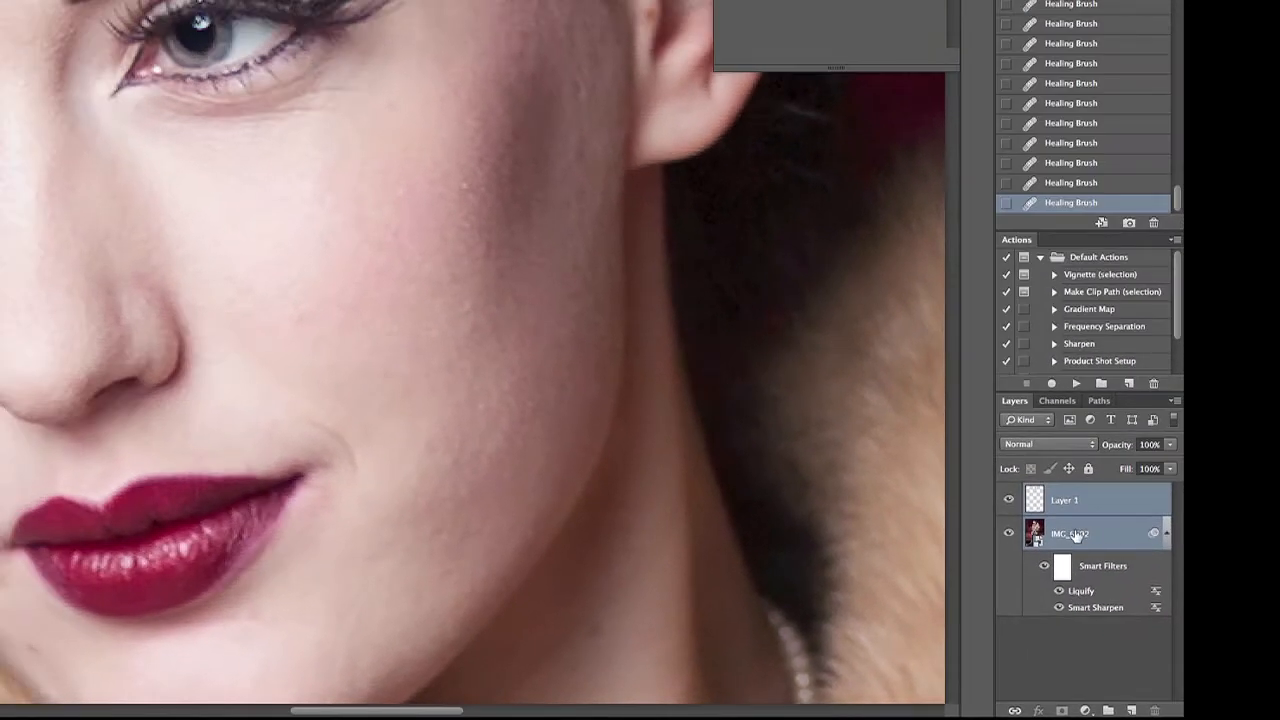
pyautogui.rightClick(1076, 534)
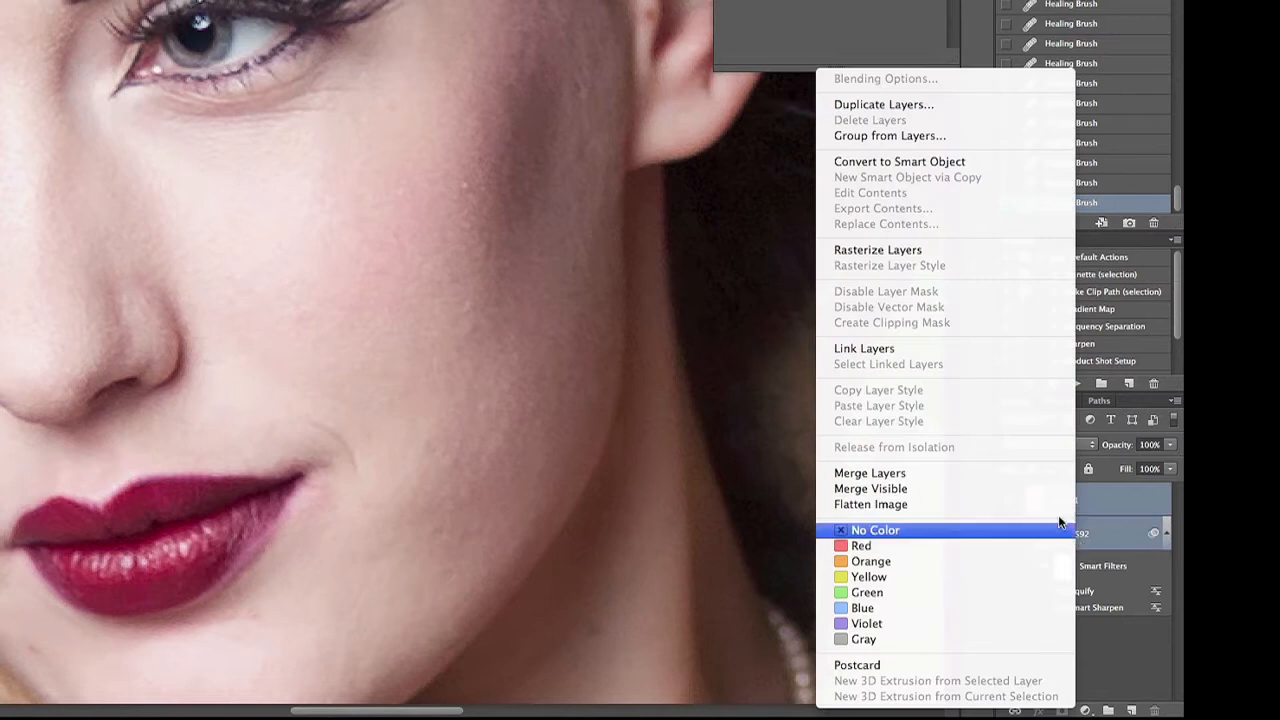
pyautogui.click(880, 161)
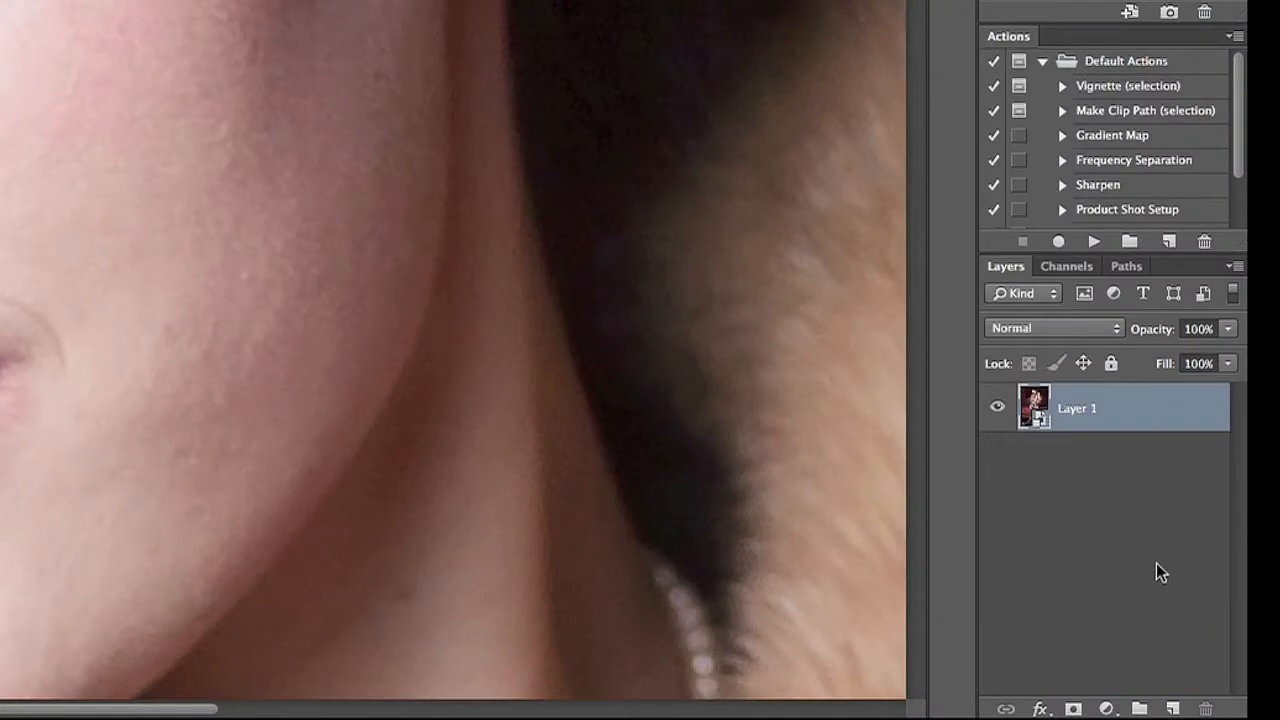
# Step: Duplicate the combined smart object and name the copy Frequency Separation
pyautogui.hotkey('ctrl', 'j')
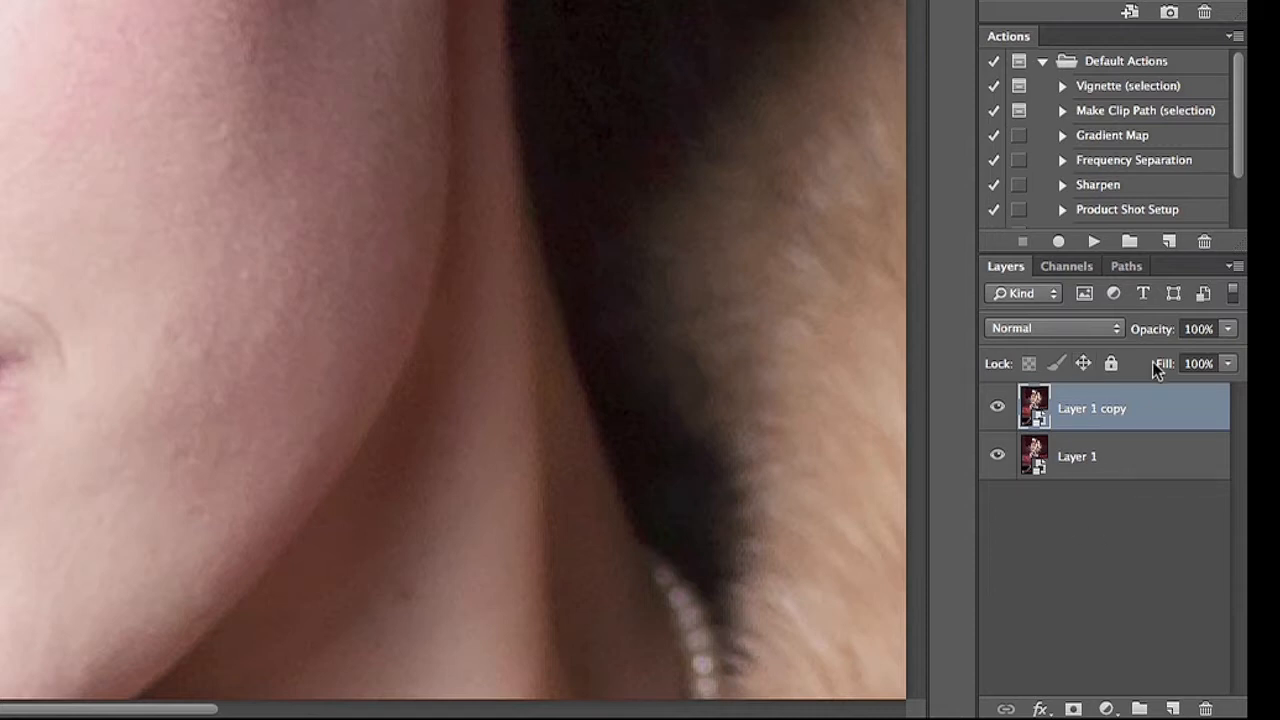
pyautogui.doubleClick(1090, 407)
pyautogui.write('Frequency Sepa')
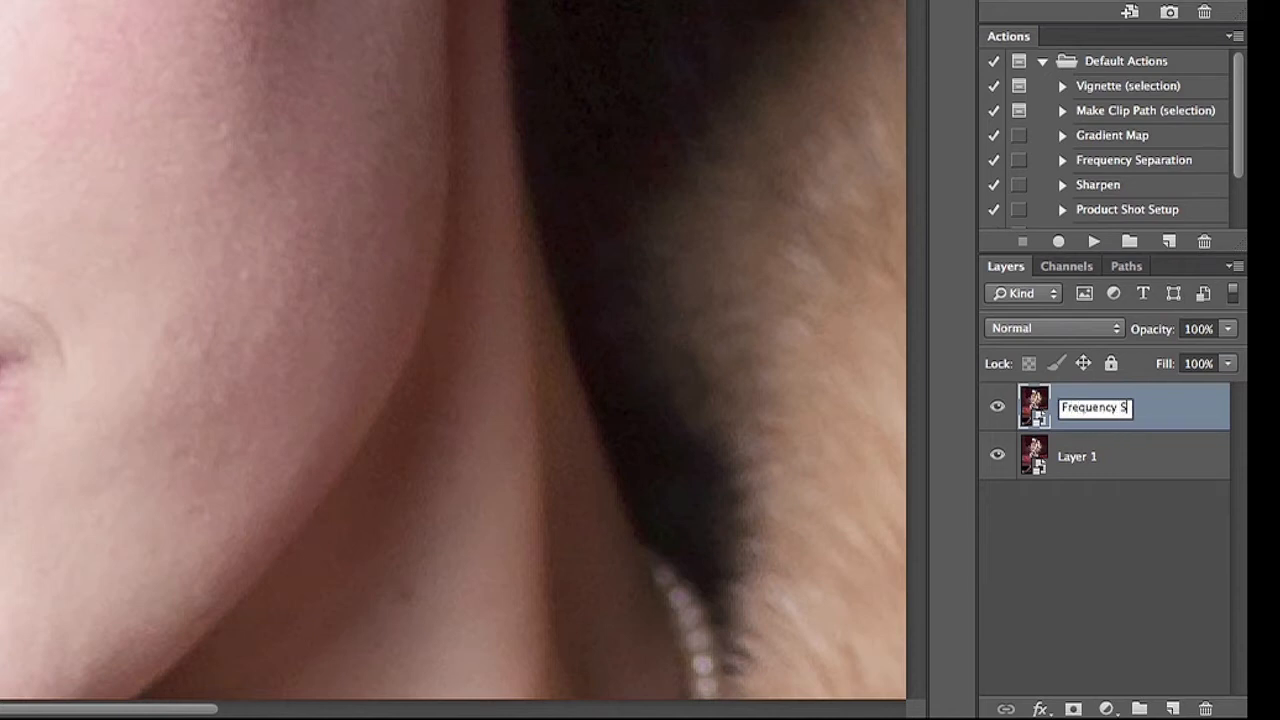
pyautogui.write('ration')
pyautogui.press('Return')
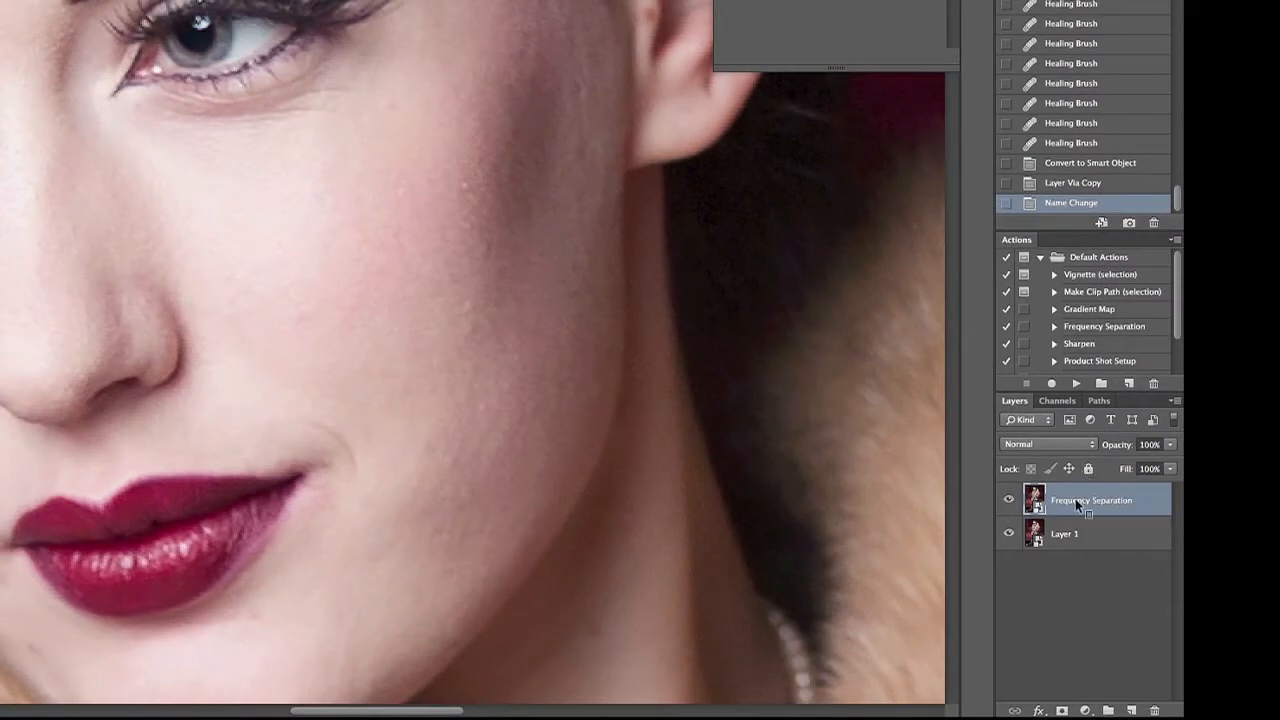
# Step: Rasterize the Frequency Separation layer and duplicate it twice, naming the lower copy Low Frequency and the upper copy High Frequency
pyautogui.rightClick(1075, 498)
pyautogui.click(845, 252)
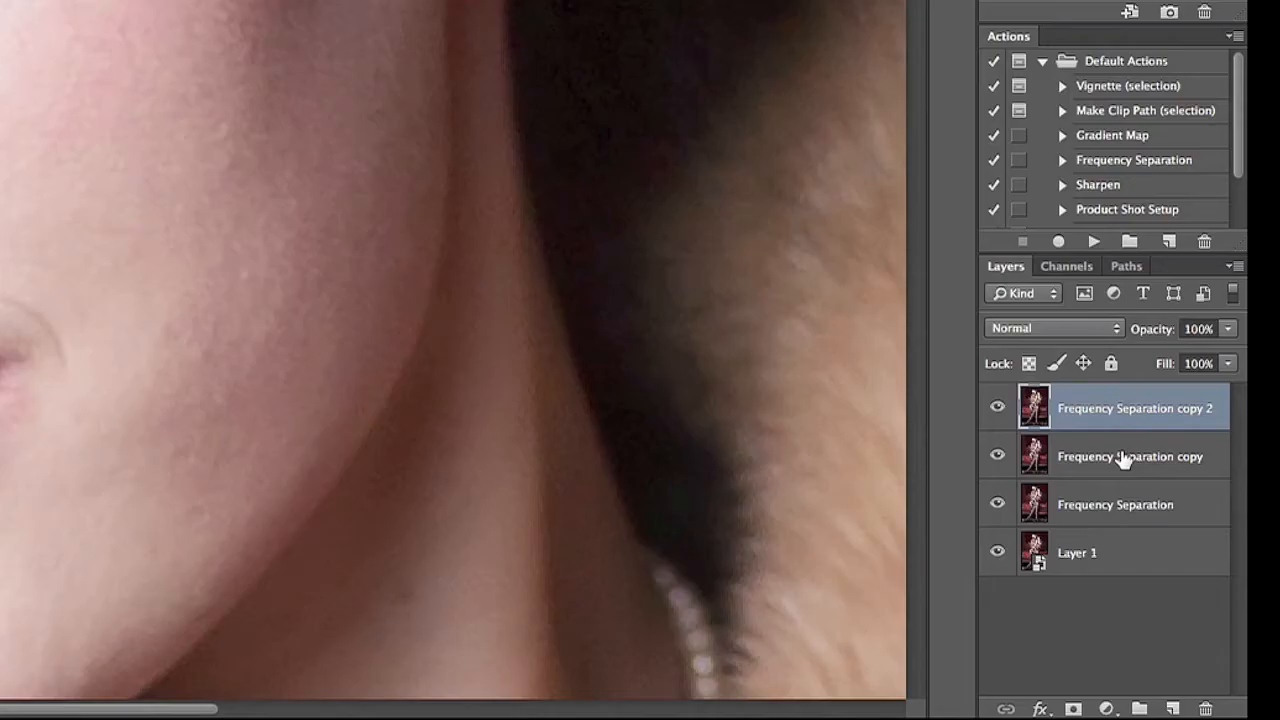
pyautogui.doubleClick(1124, 458)
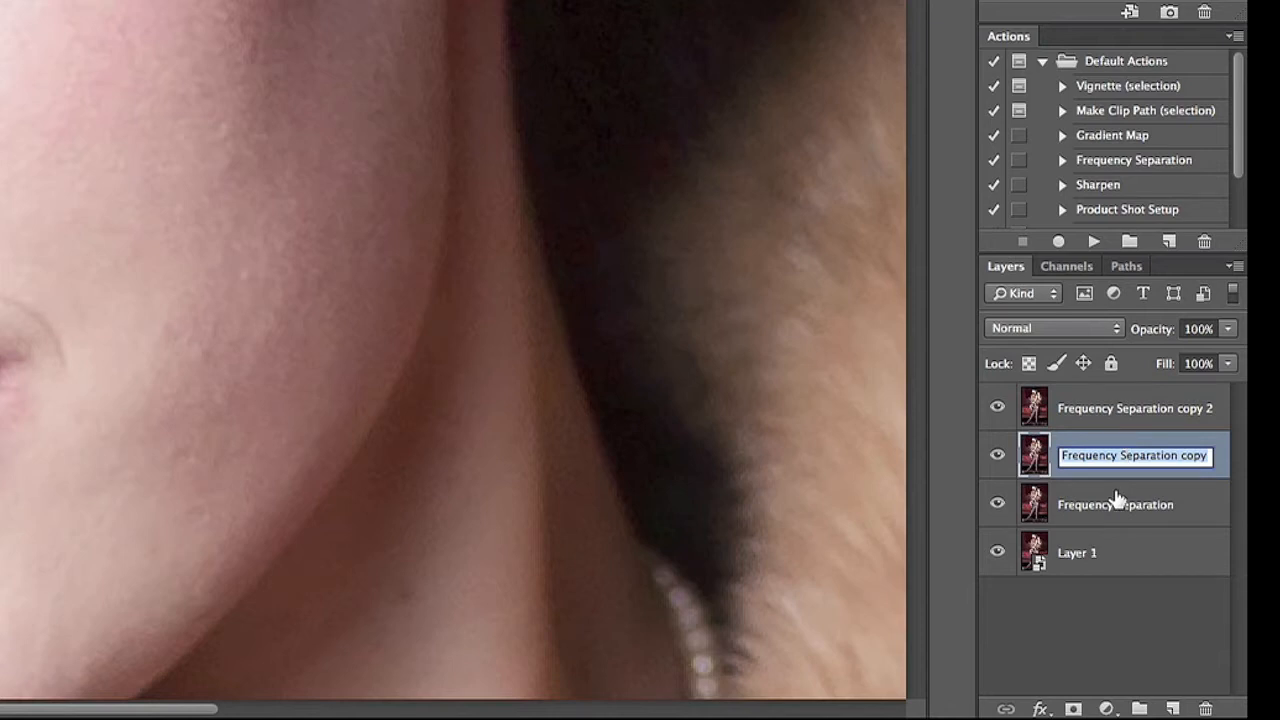
pyautogui.write('Low Frequency')
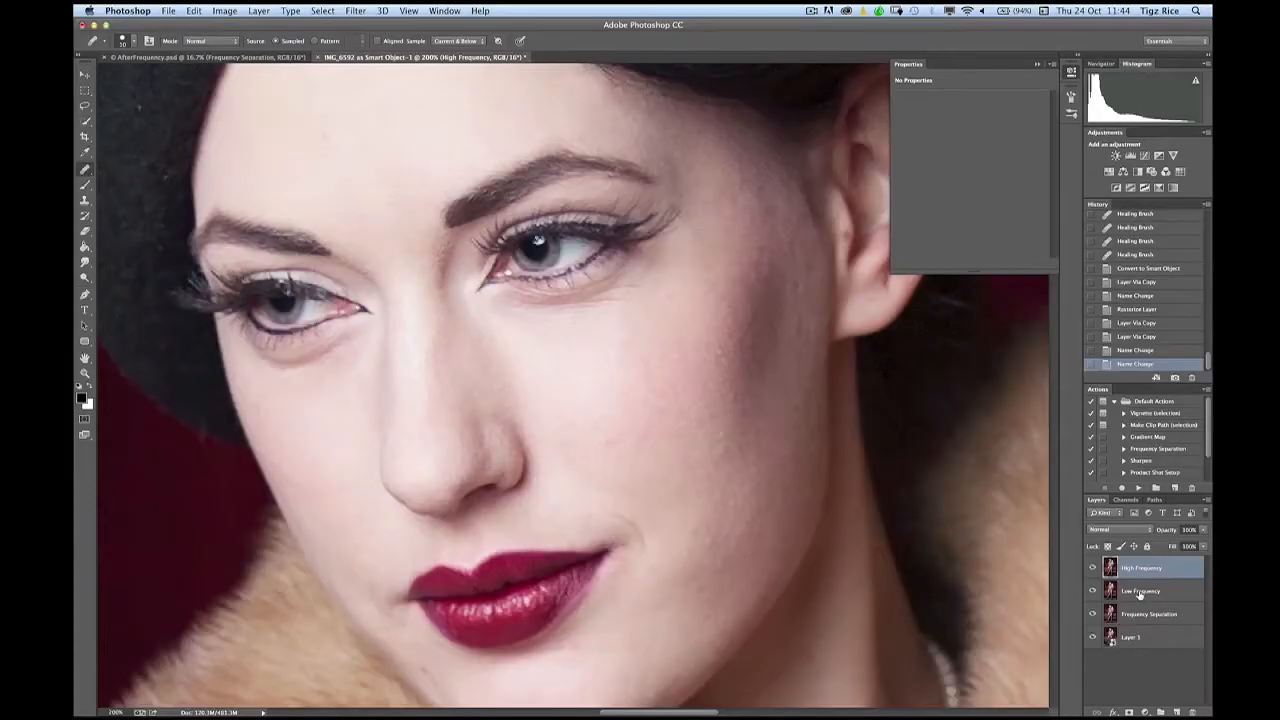
# Step: Hide the High Frequency layer and apply a Gaussian Blur with a 4.0 pixel radius to Low Frequency, comparing before and after
pyautogui.click(1140, 592)
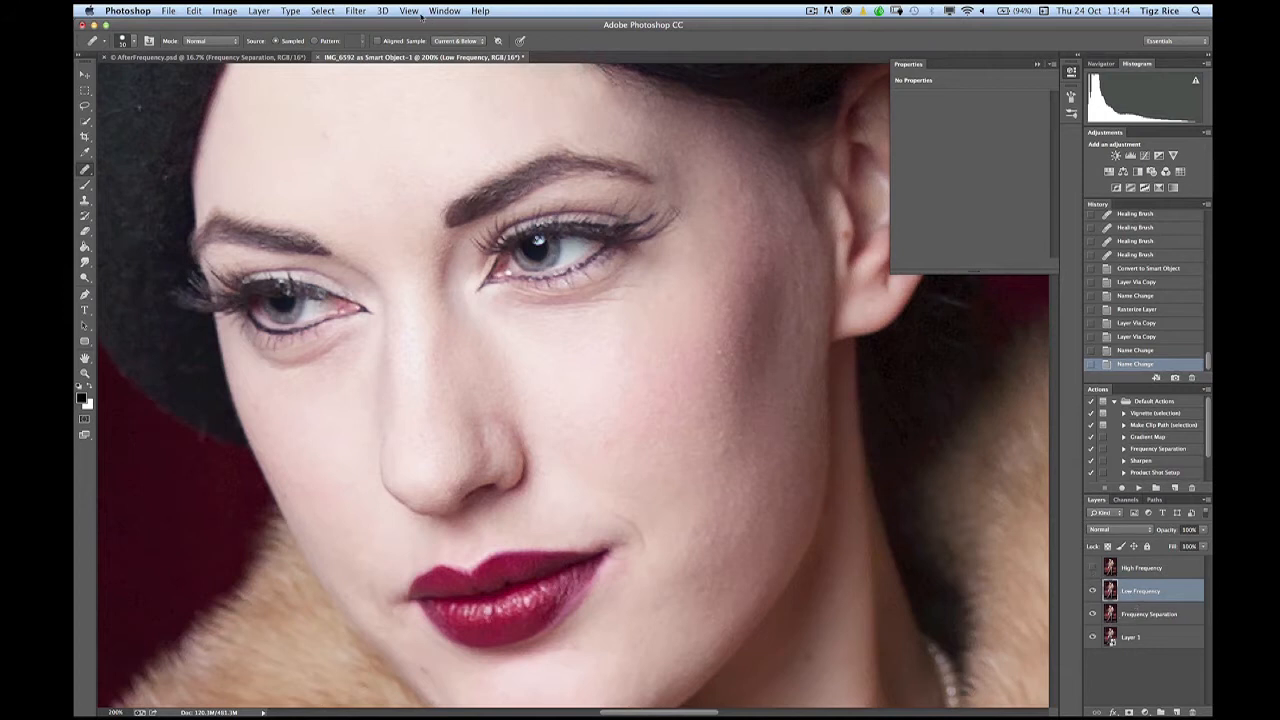
pyautogui.click(356, 10)
pyautogui.moveTo(377, 157)
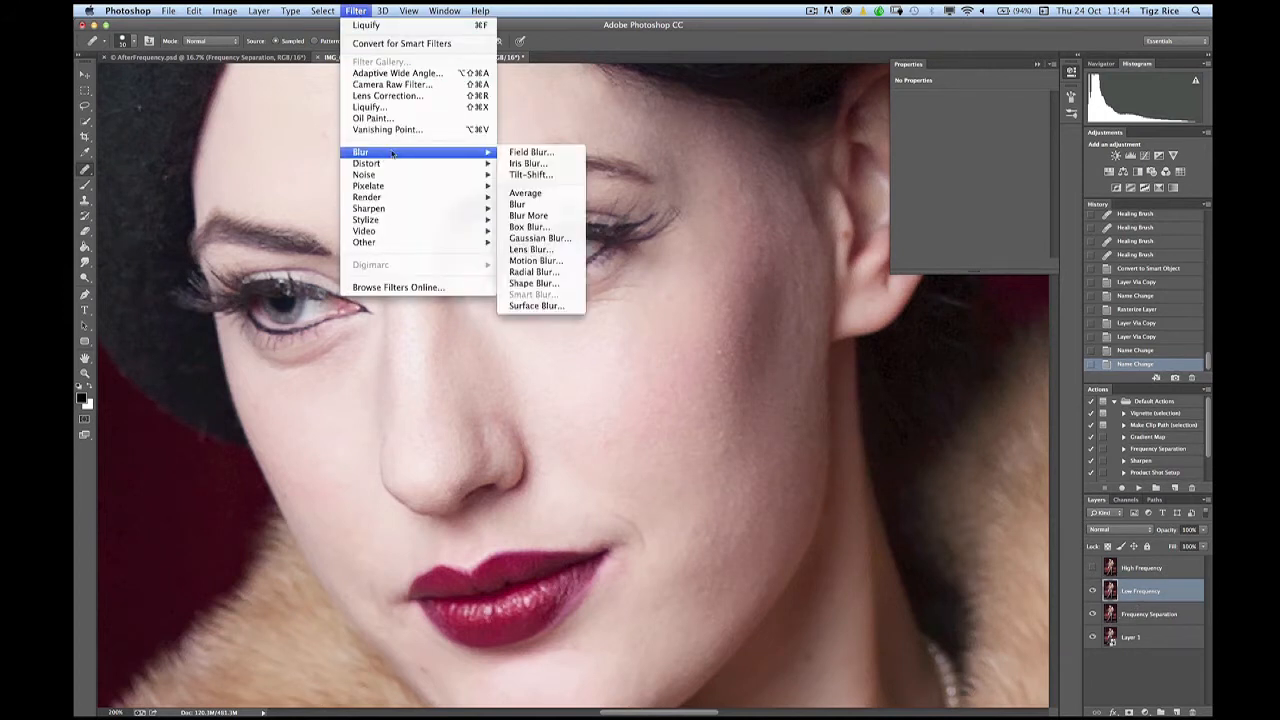
pyautogui.click(540, 238)
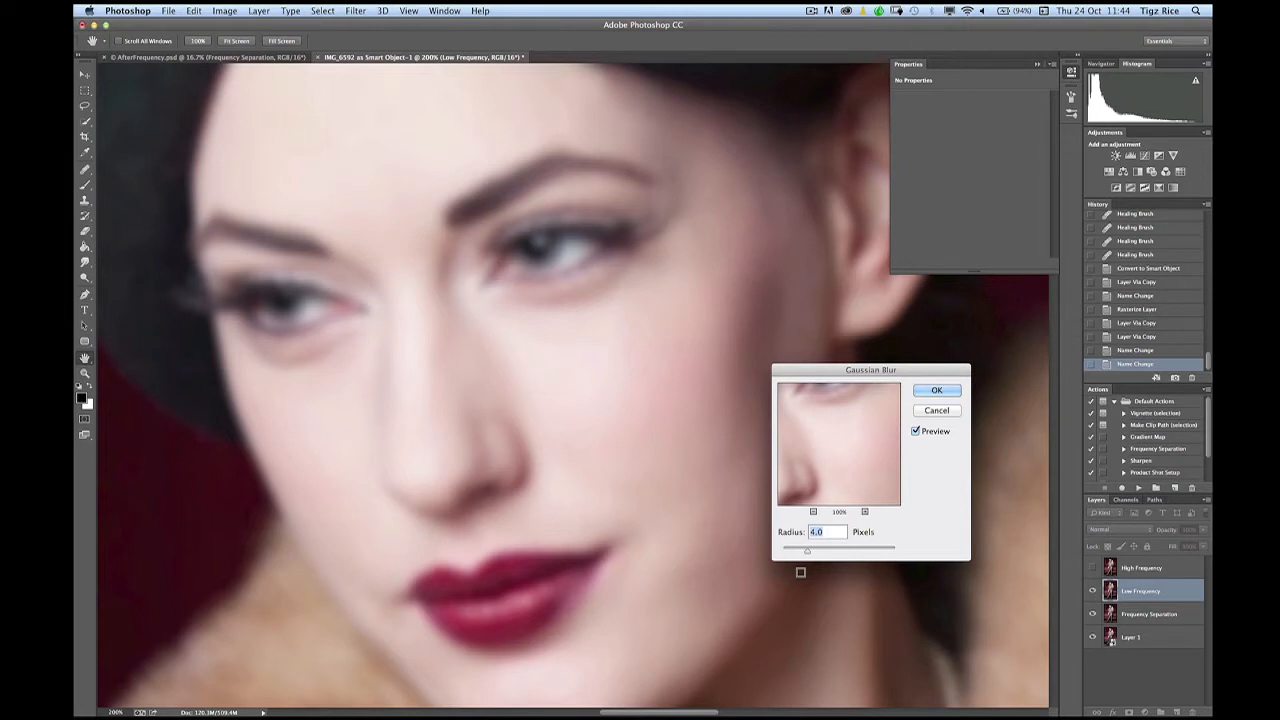
pyautogui.click(938, 390)
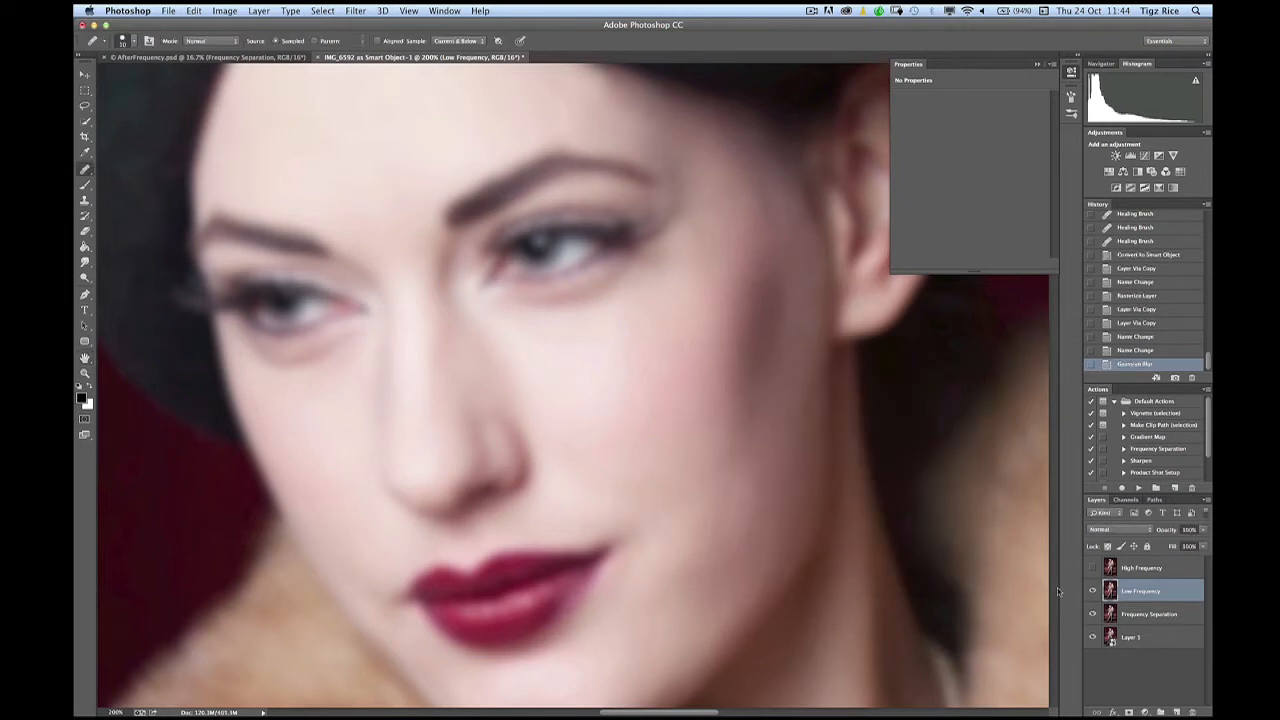
pyautogui.click(1093, 591)
pyautogui.click(1093, 591)
# Step: Show the High Frequency layer and use Apply Image on it with the inverted Low Frequency layer, Add blending, scale 2 and offset 0
pyautogui.click(1135, 570)
pyautogui.click(1094, 569)
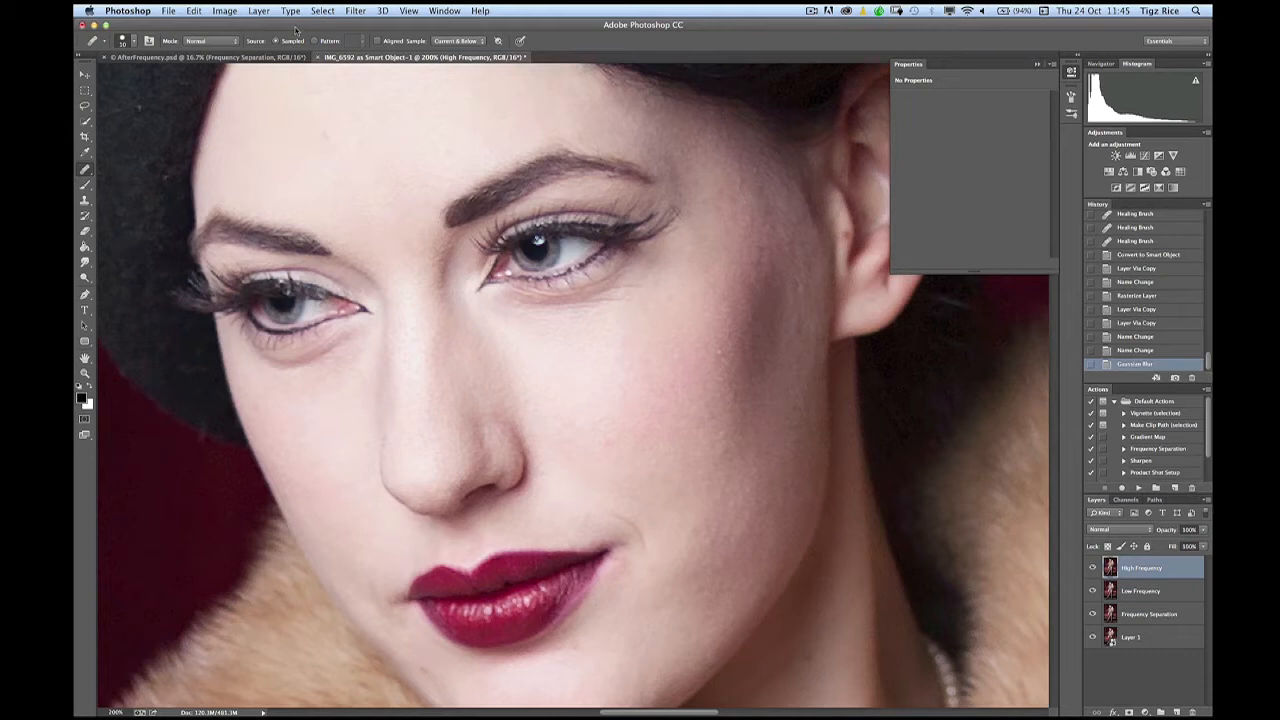
pyautogui.click(228, 11)
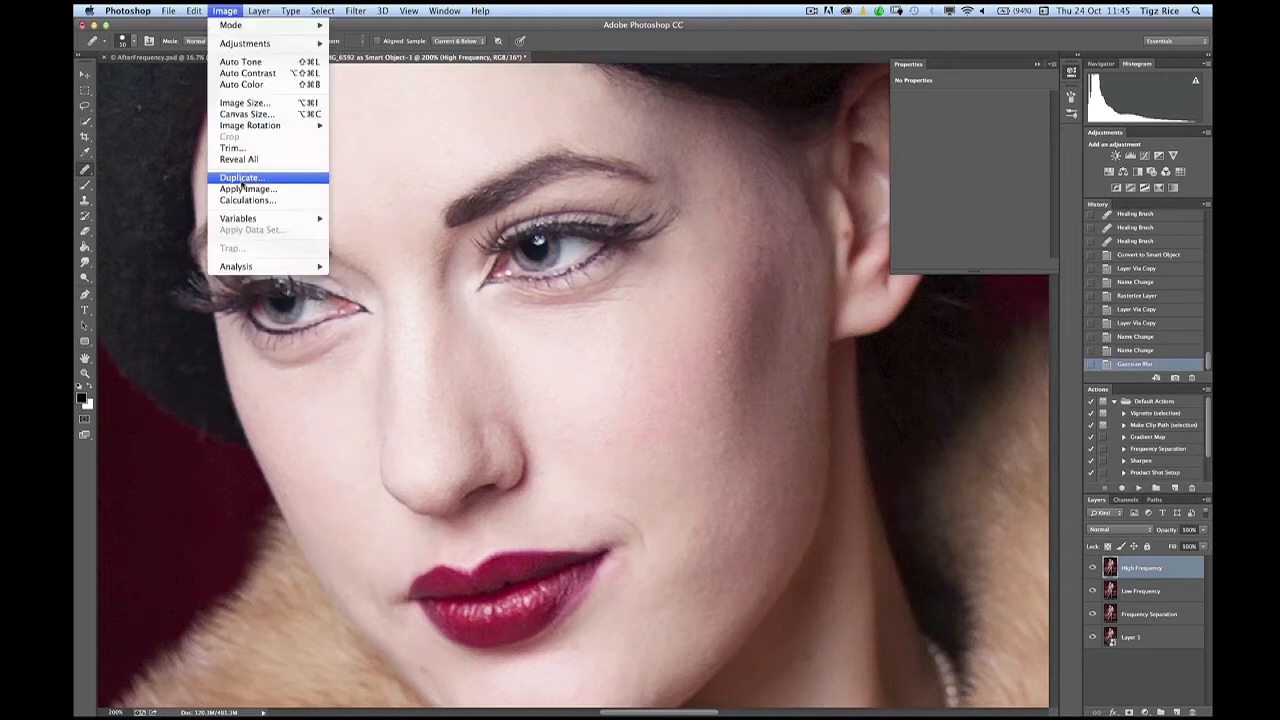
pyautogui.click(250, 189)
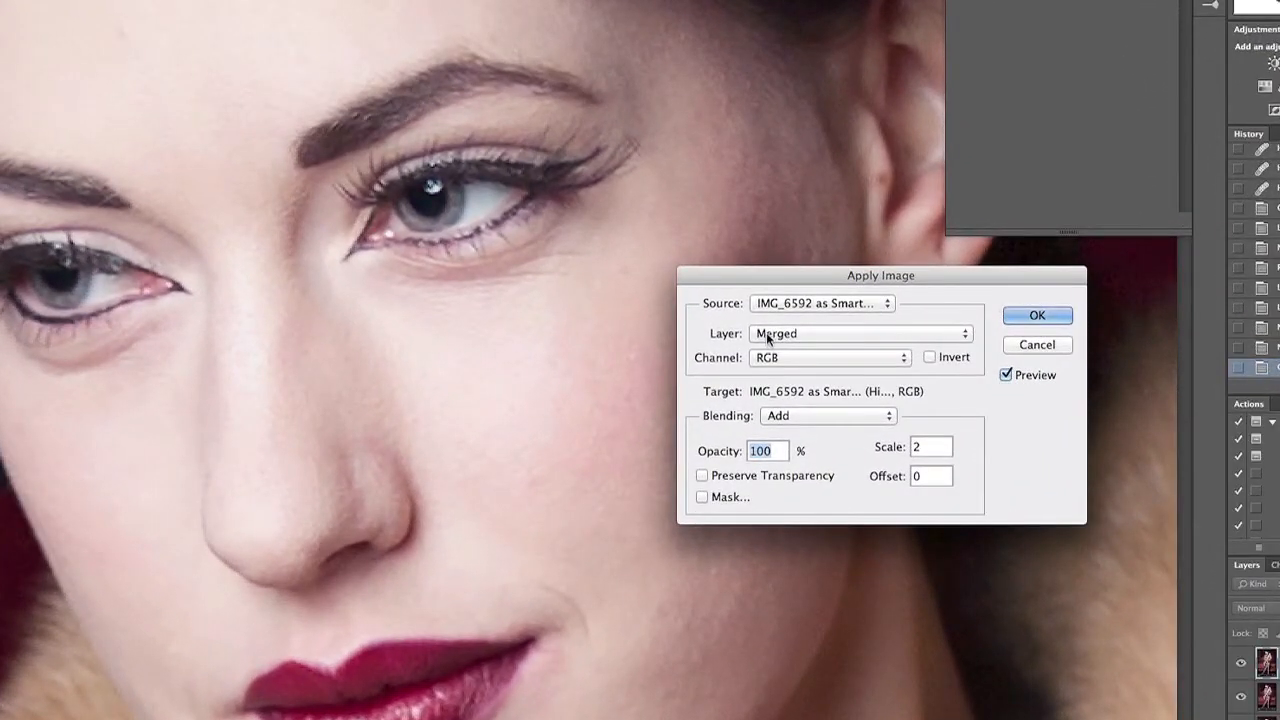
pyautogui.click(770, 341)
pyautogui.click(775, 374)
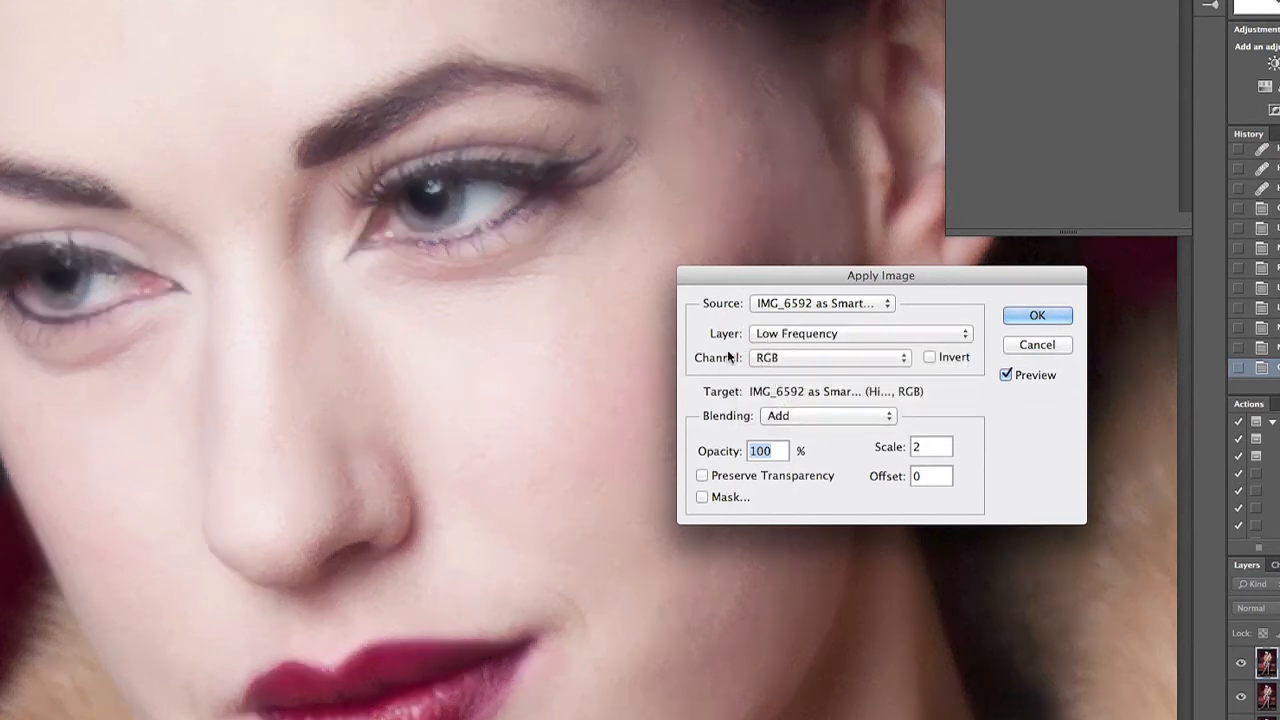
pyautogui.click(930, 357)
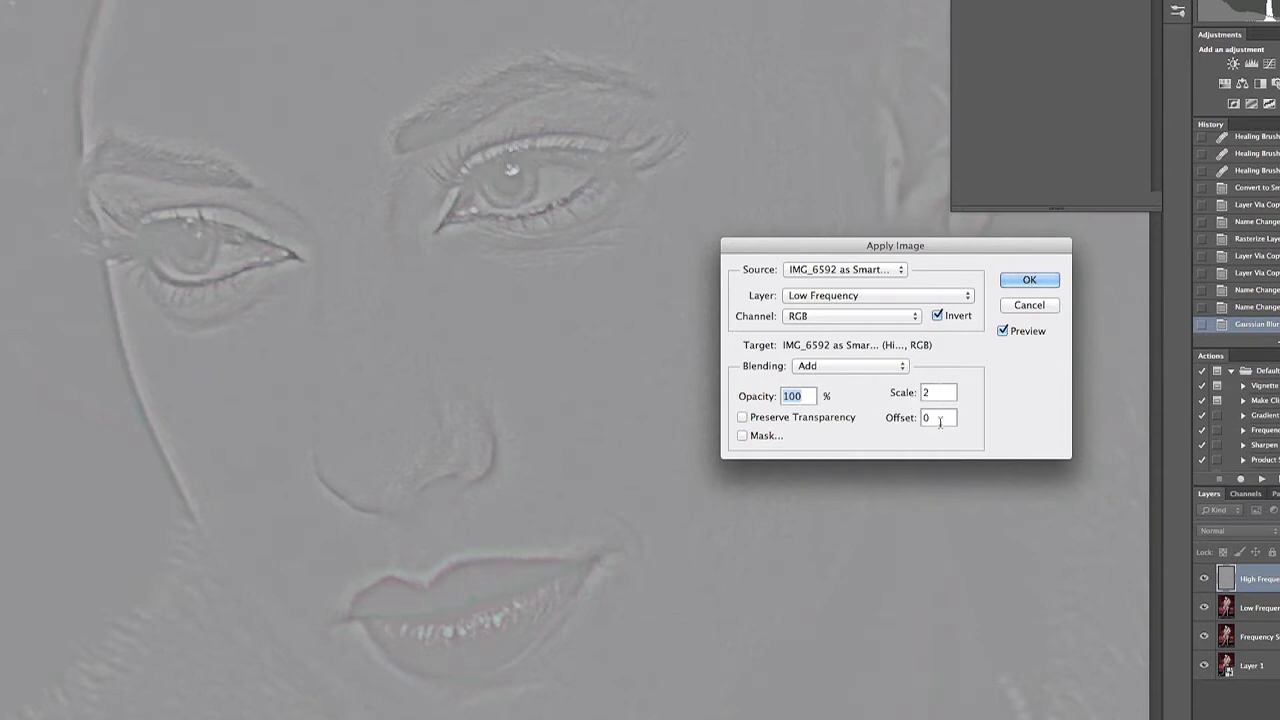
pyautogui.click(1030, 281)
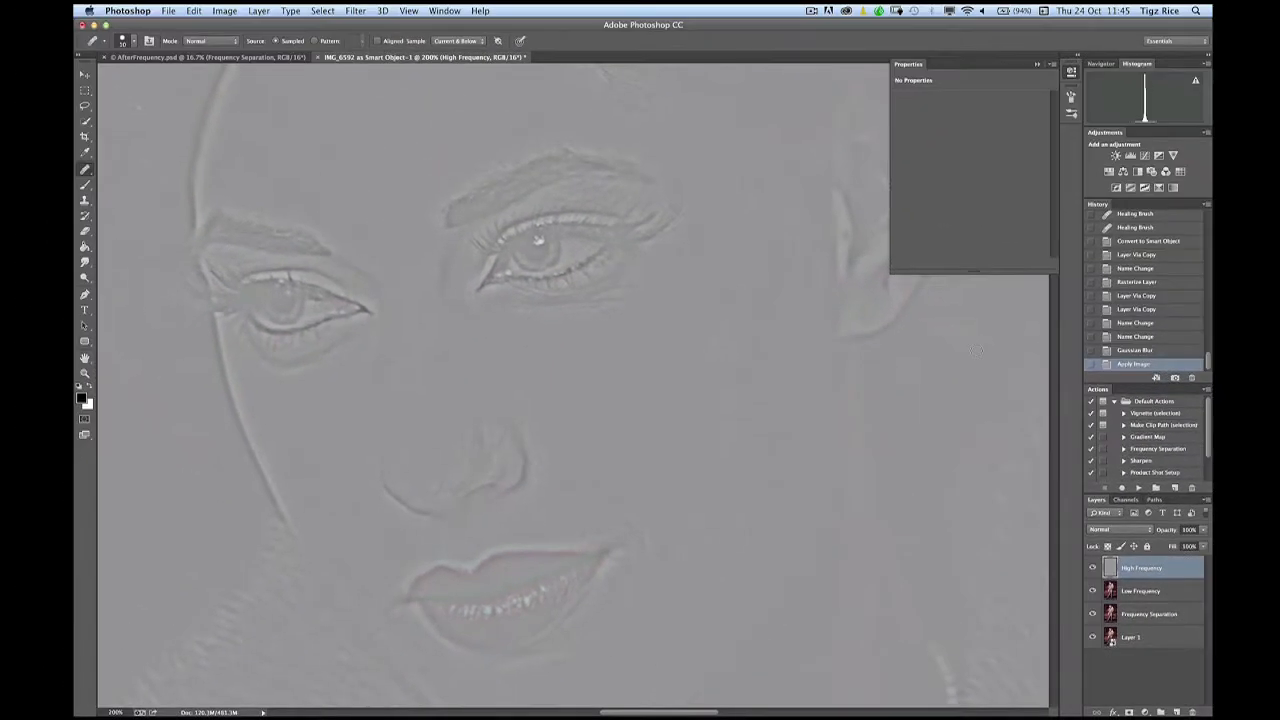
# Step: Set the High Frequency layer's blend mode to Linear Light and check the result by toggling layer visibility
pyautogui.click(1118, 529)
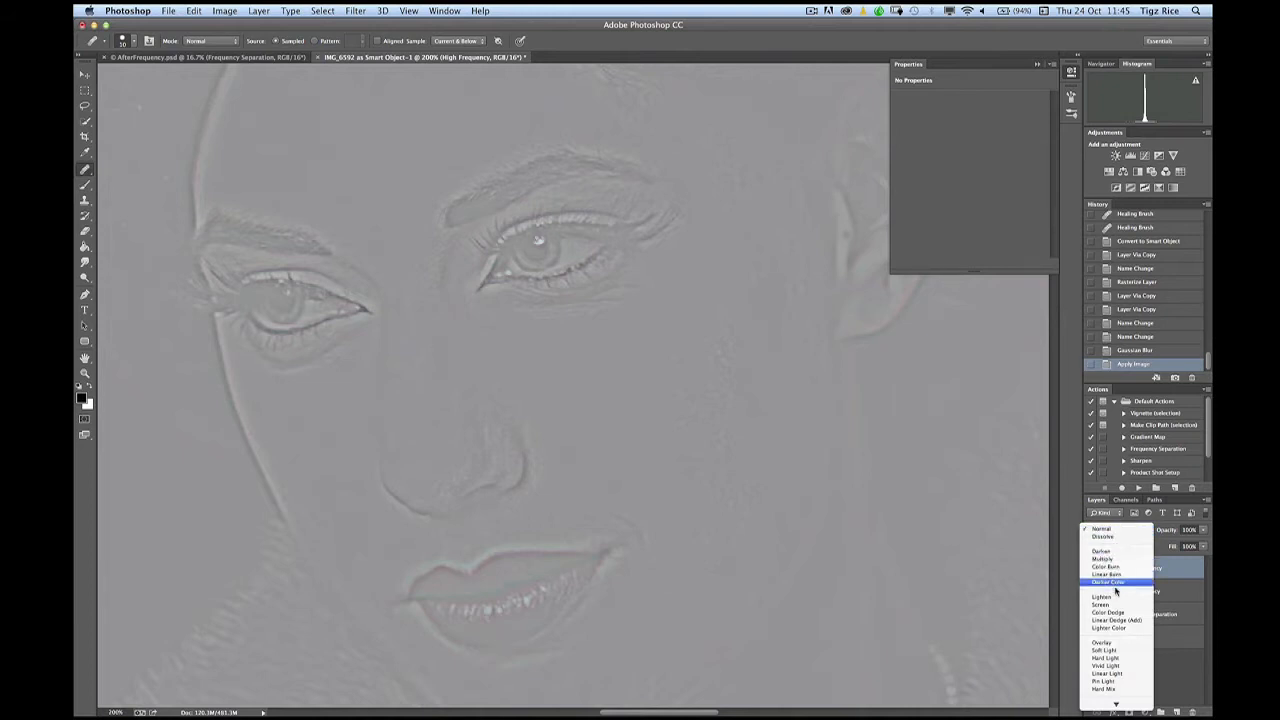
pyautogui.click(1098, 674)
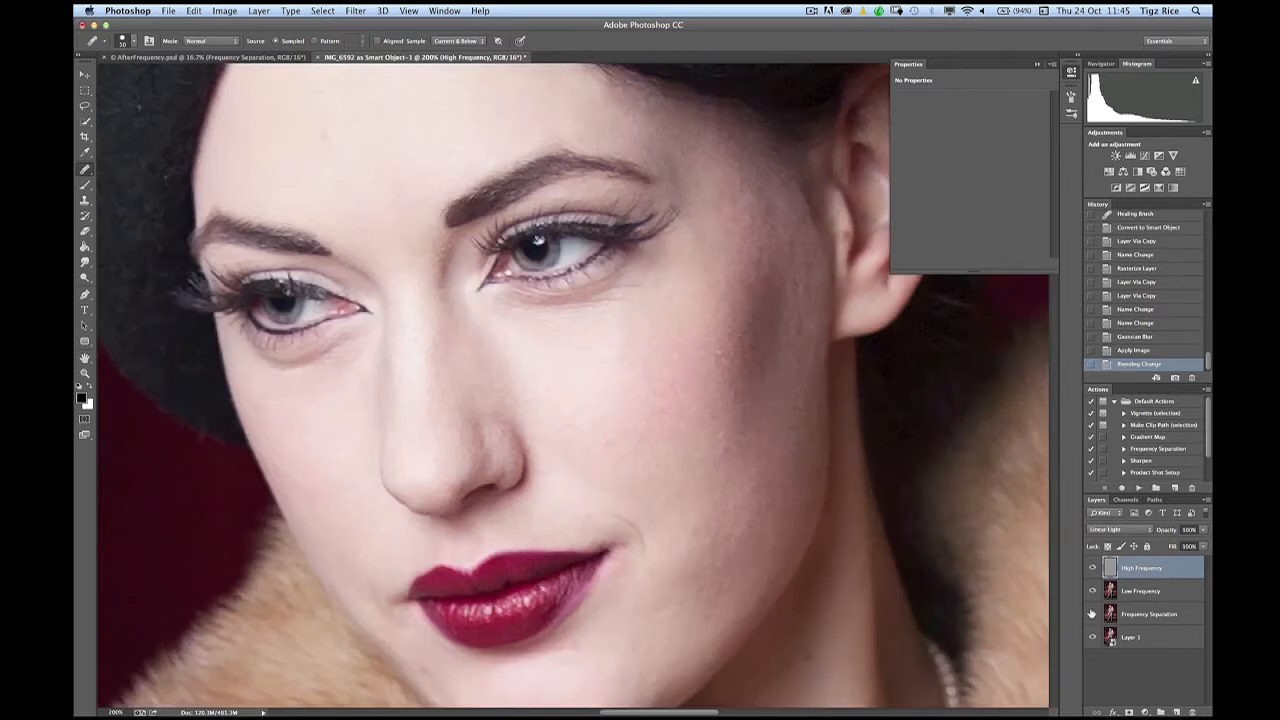
pyautogui.click(1093, 568)
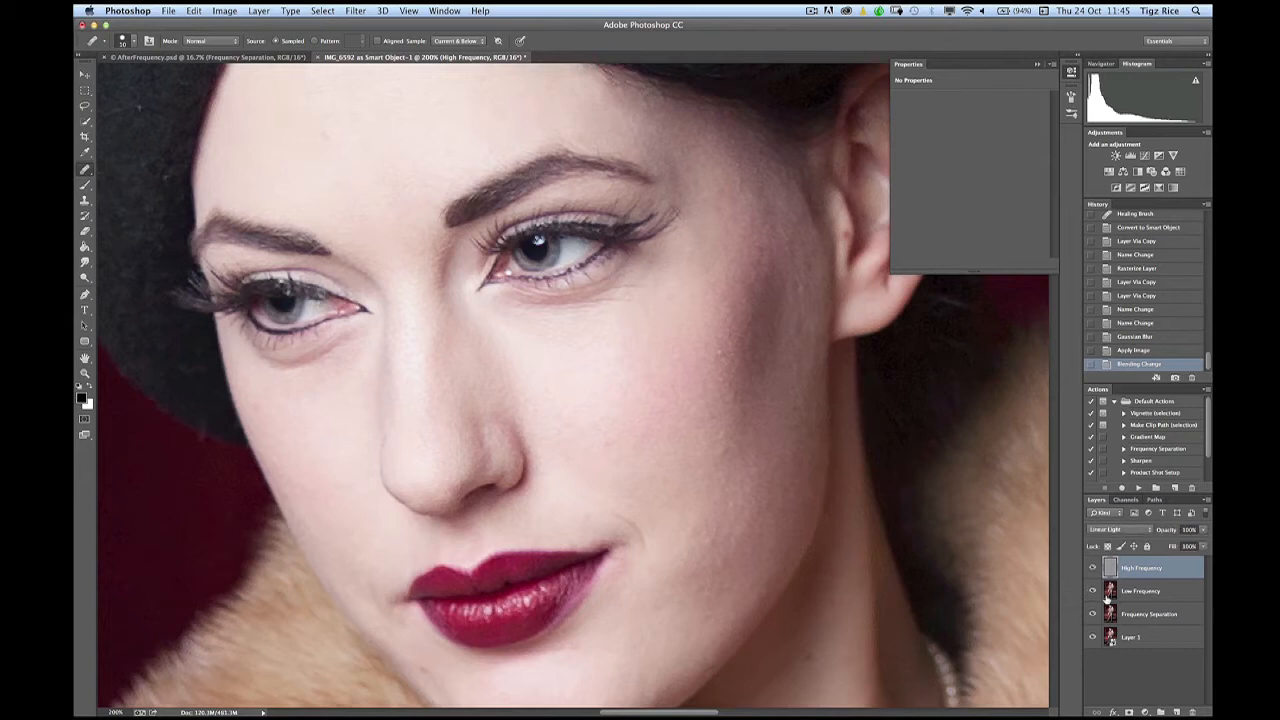